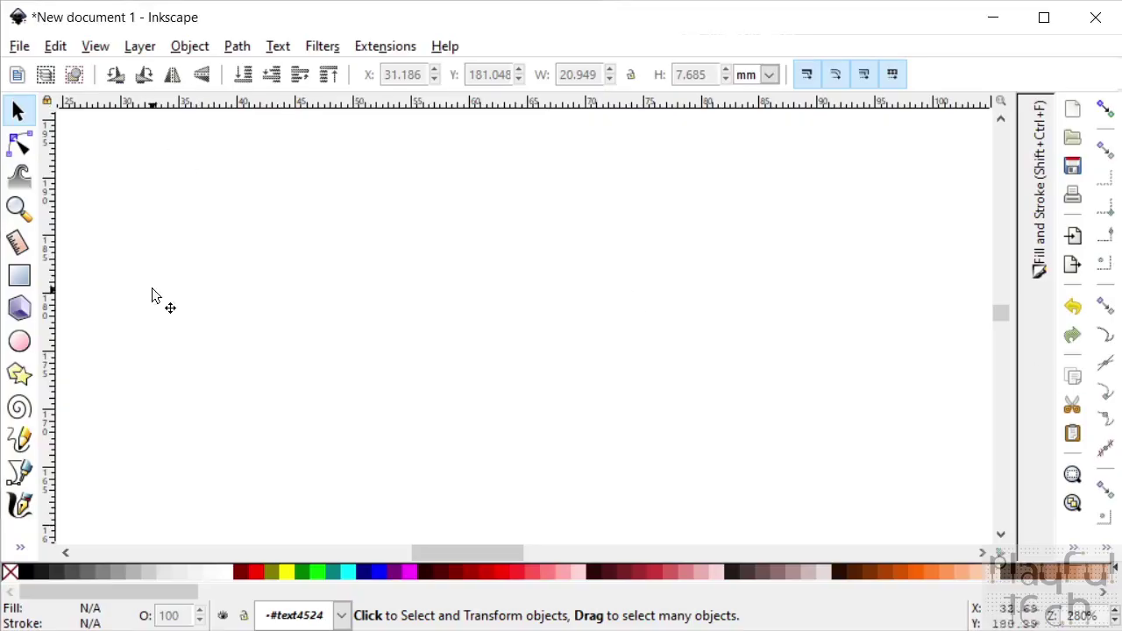
# Type 'This is some' and 'handwriting' on two lines as text, then move the block lower.
pyautogui.click(21, 553)
pyautogui.click(84, 548)
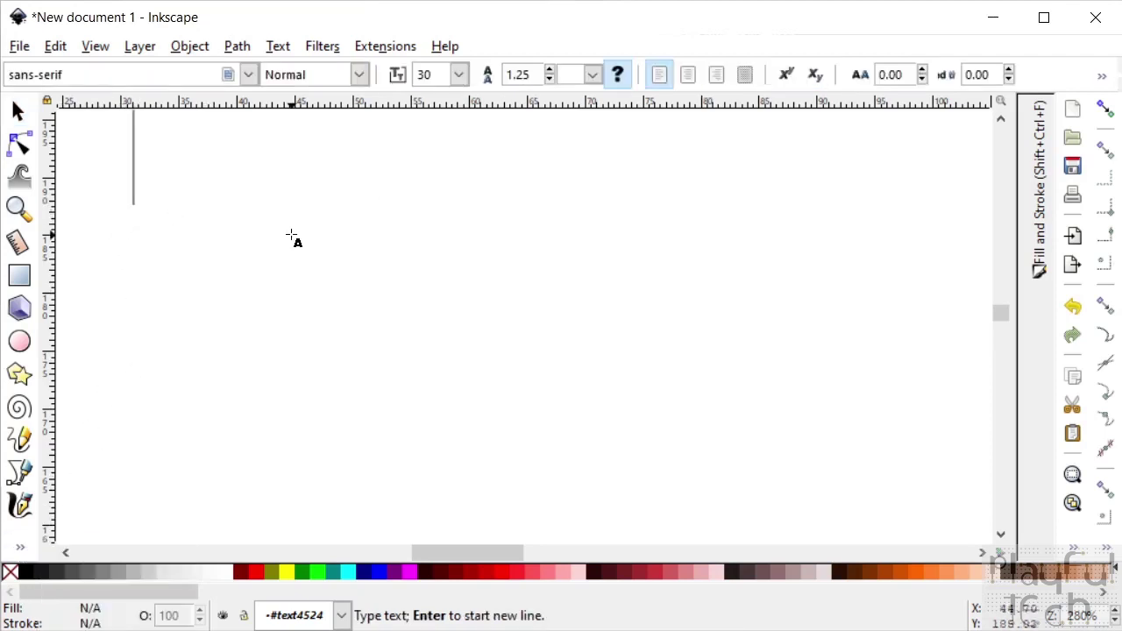
pyautogui.write('This is som')
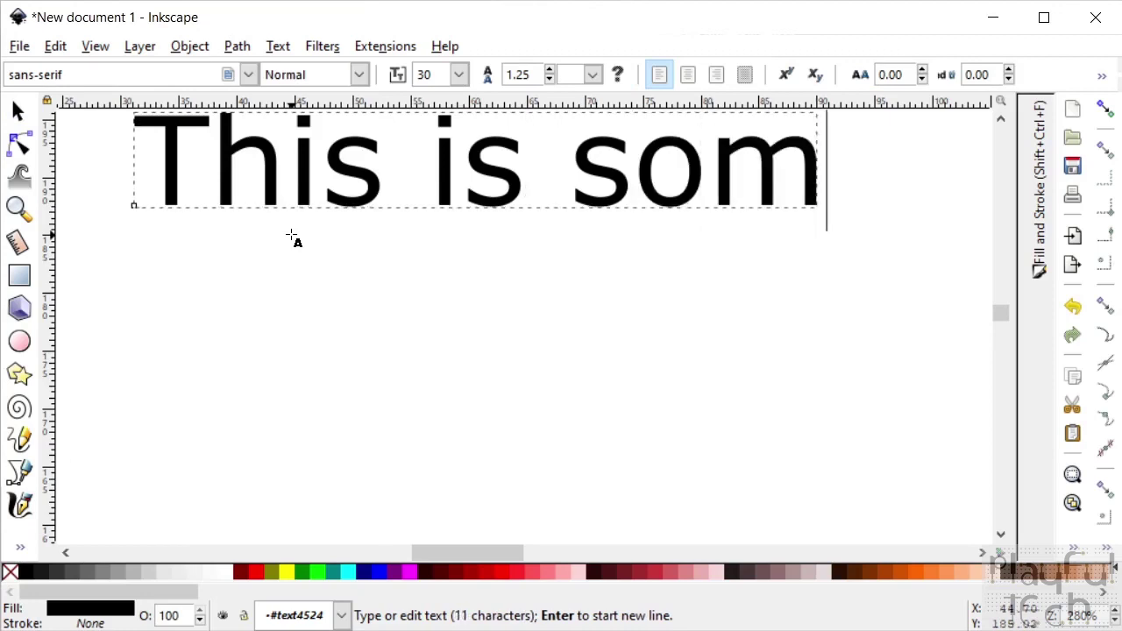
pyautogui.write('e')
pyautogui.press('Return')
pyautogui.write('handwriting')
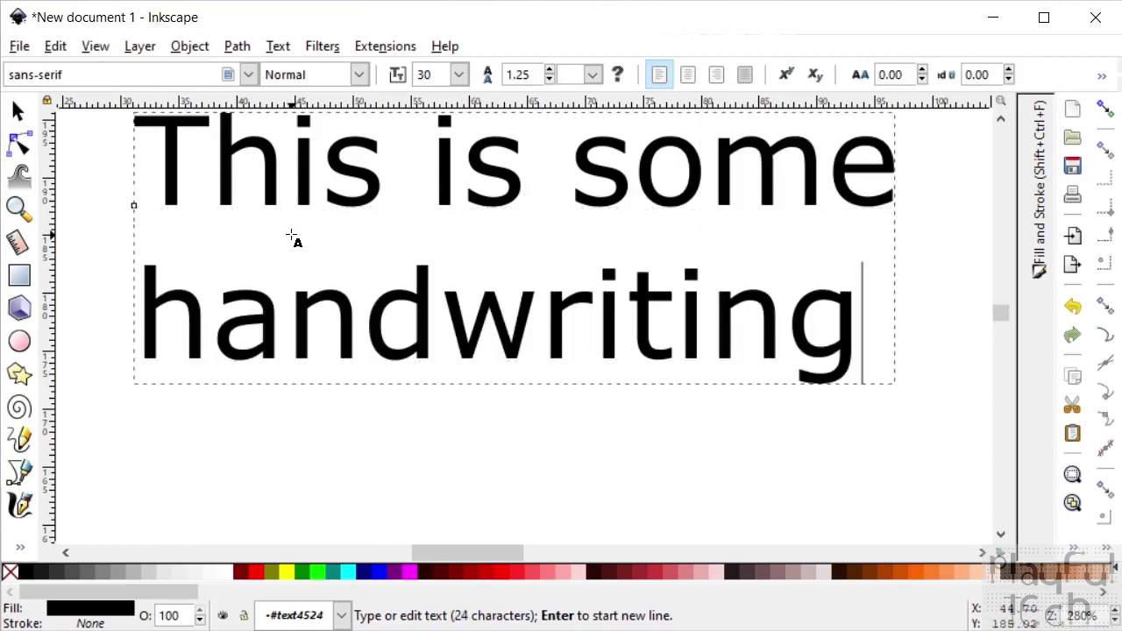
pyautogui.click(18, 112)
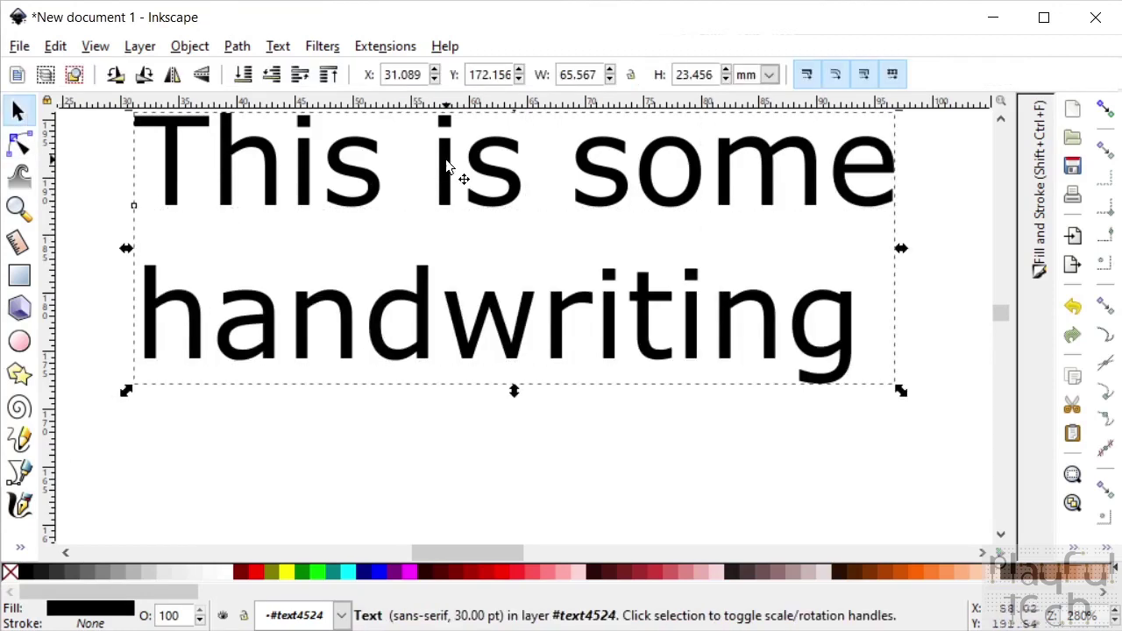
pyautogui.moveTo(447, 167); pyautogui.dragTo(473, 259)
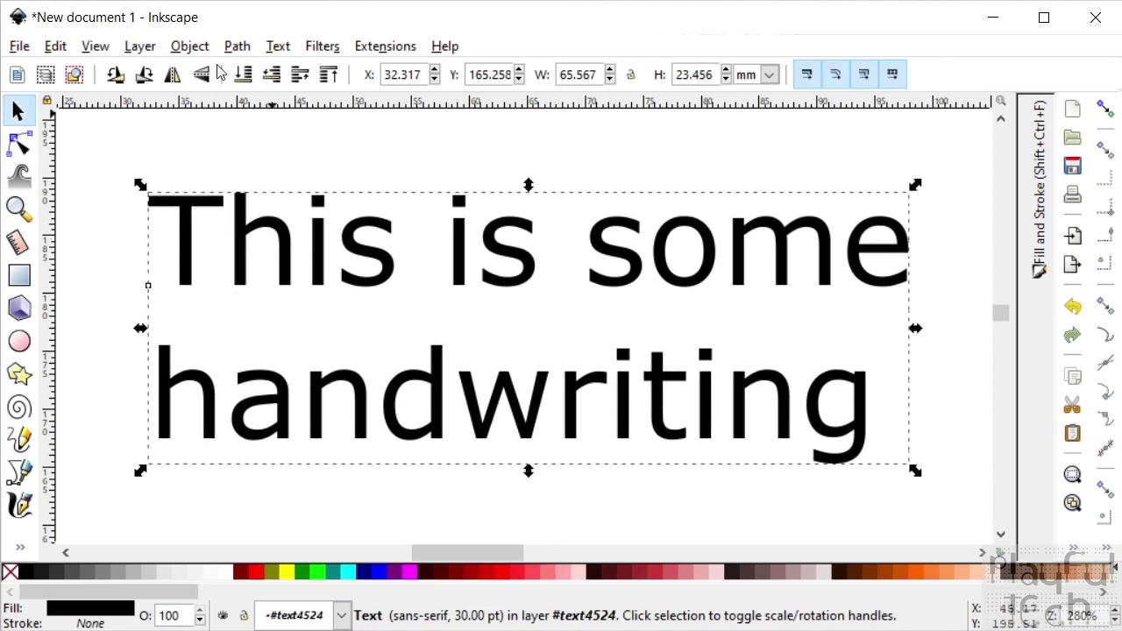
# Set all of the handwriting text to Segoe Script and nudge it up and left.
pyautogui.doubleClick(186, 238)
pyautogui.moveTo(170, 231); pyautogui.dragTo(921, 407)
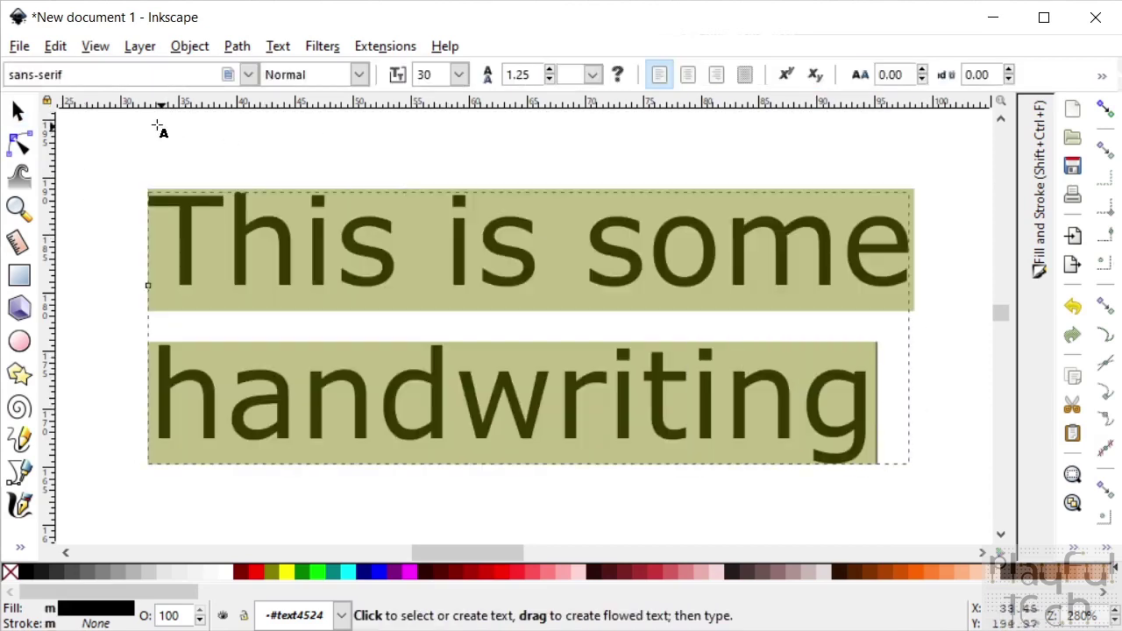
pyautogui.click(249, 75)
pyautogui.scroll(-5, 175, 363)
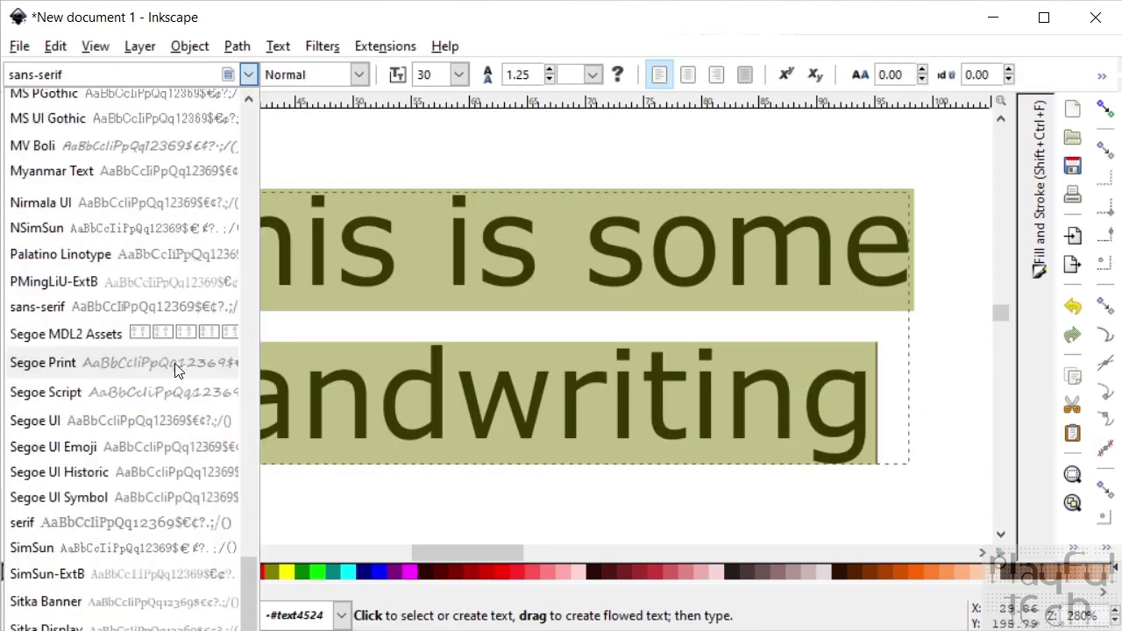
pyautogui.click(113, 308)
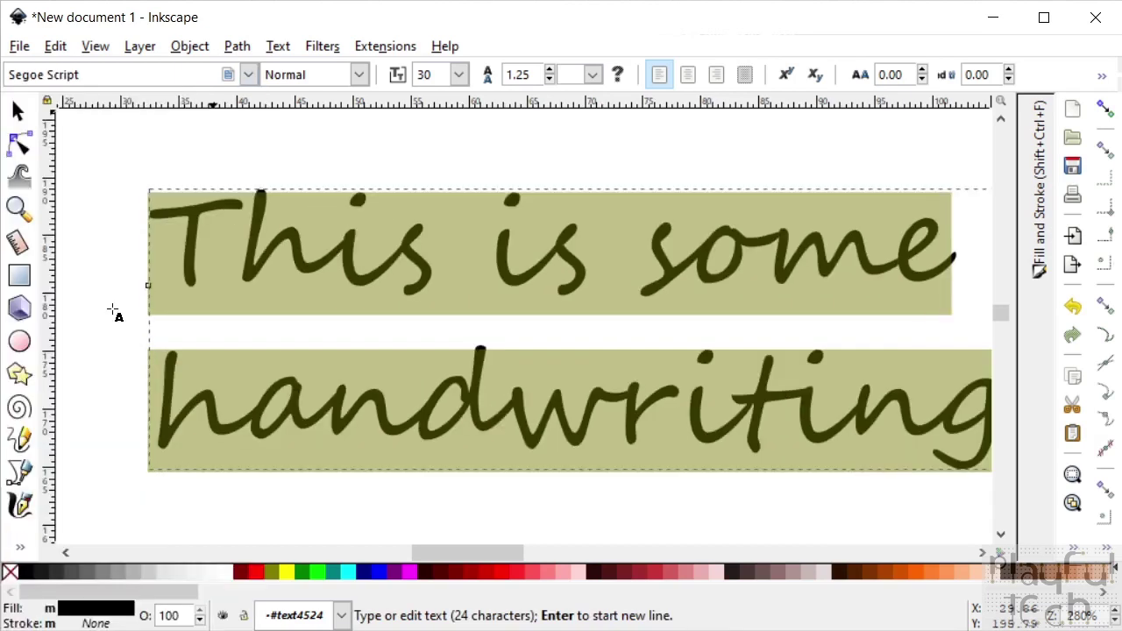
pyautogui.click(17, 109)
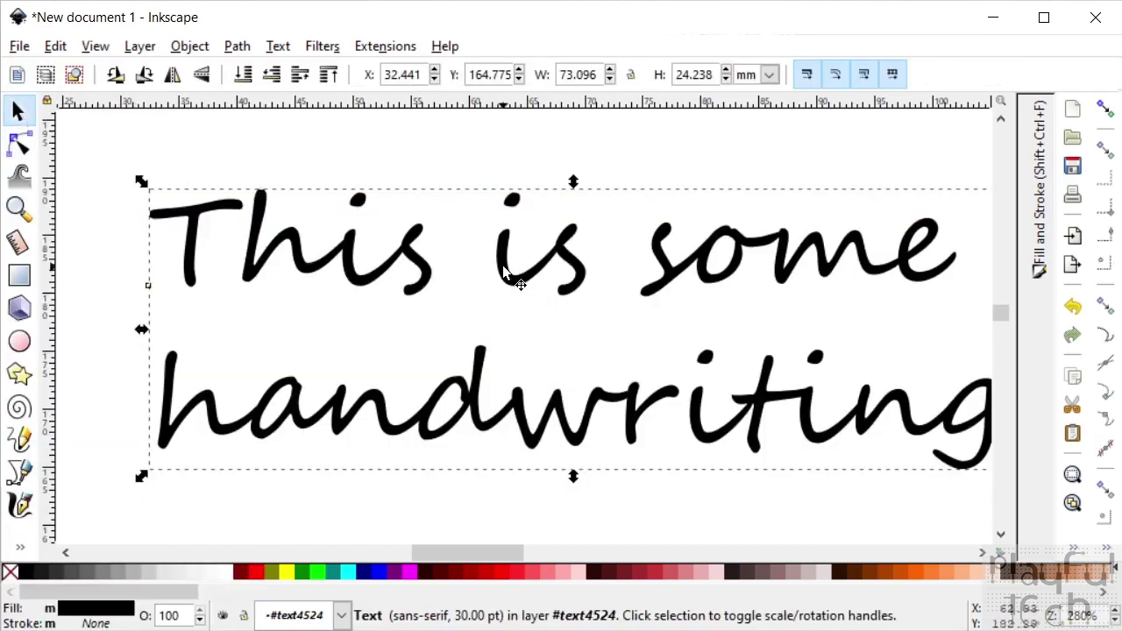
pyautogui.moveTo(504, 265); pyautogui.dragTo(485, 240)
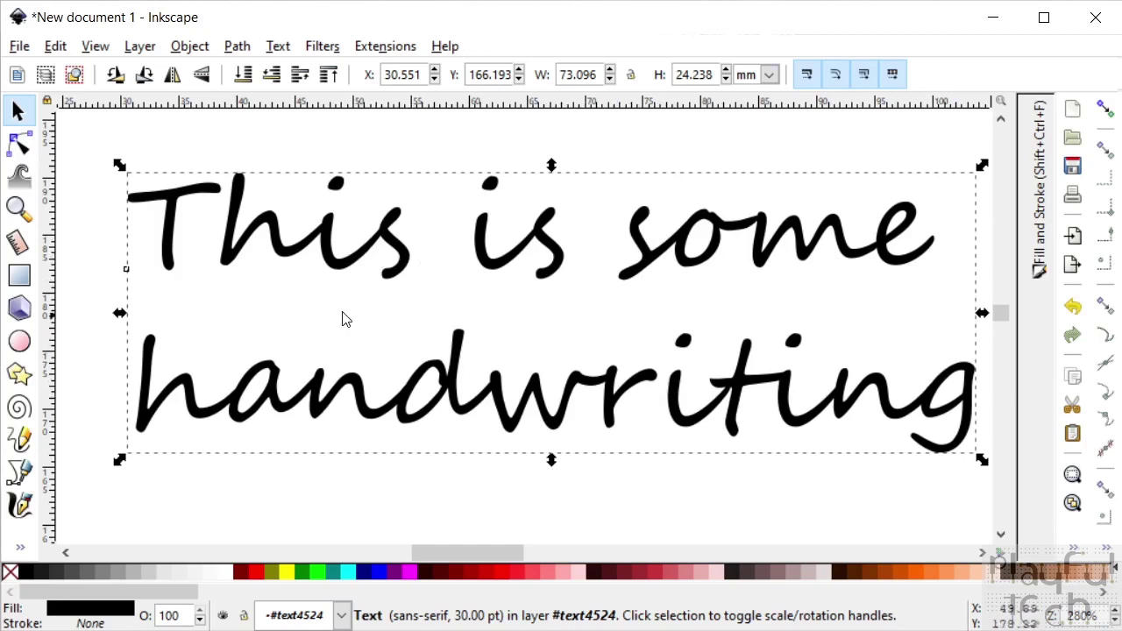
# Convert the text with Path > Object to Path and node-select all the letter paths.
pyautogui.click(236, 48)
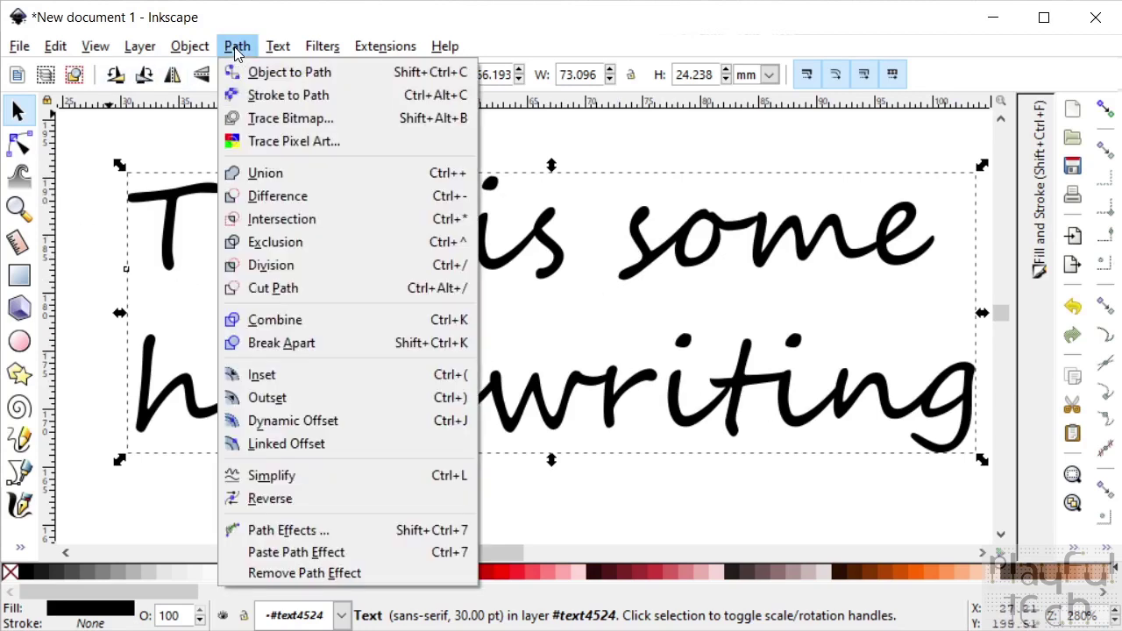
pyautogui.click(271, 70)
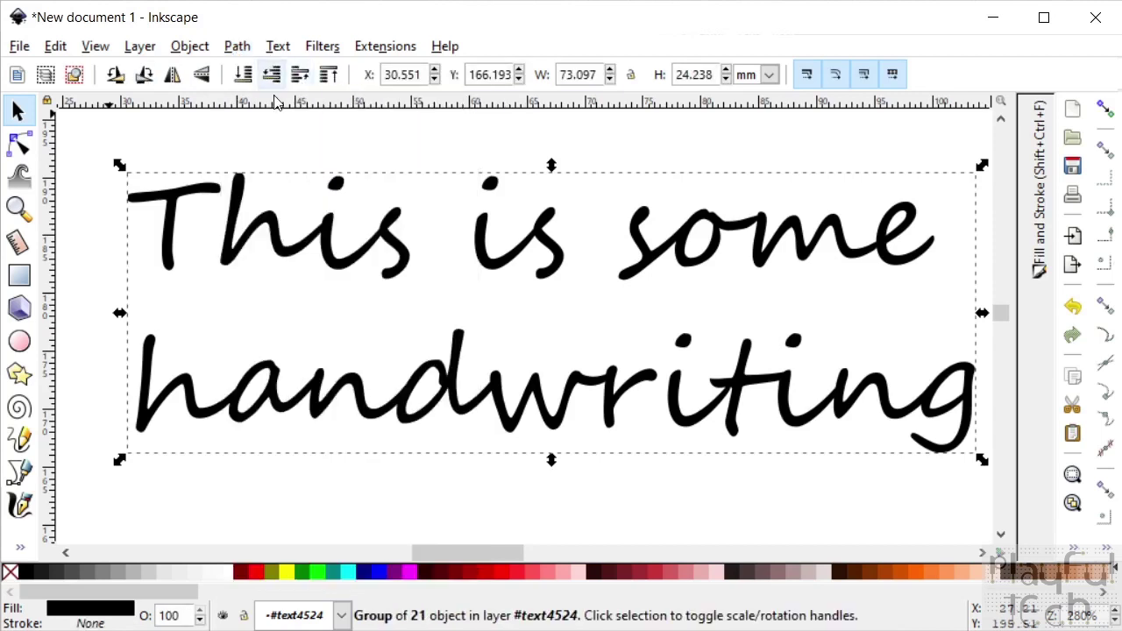
pyautogui.click(19, 144)
pyautogui.moveTo(101, 149); pyautogui.dragTo(982, 482)
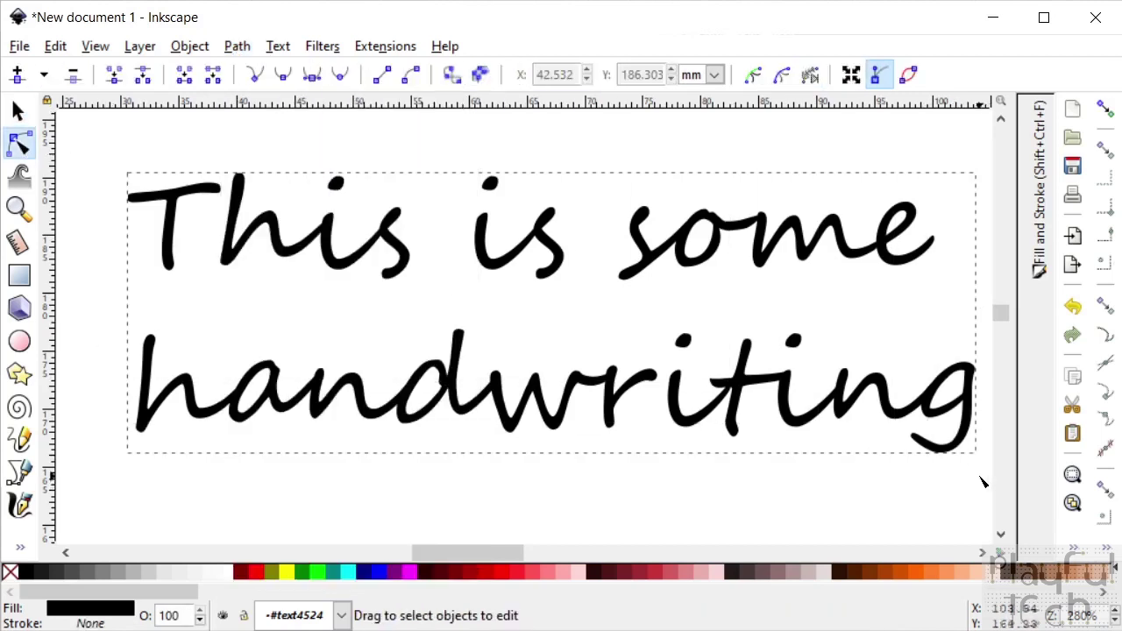
# Switch to the Tweak tool in clockwise Rotate mode (width 20, force 2).
pyautogui.click(19, 178)
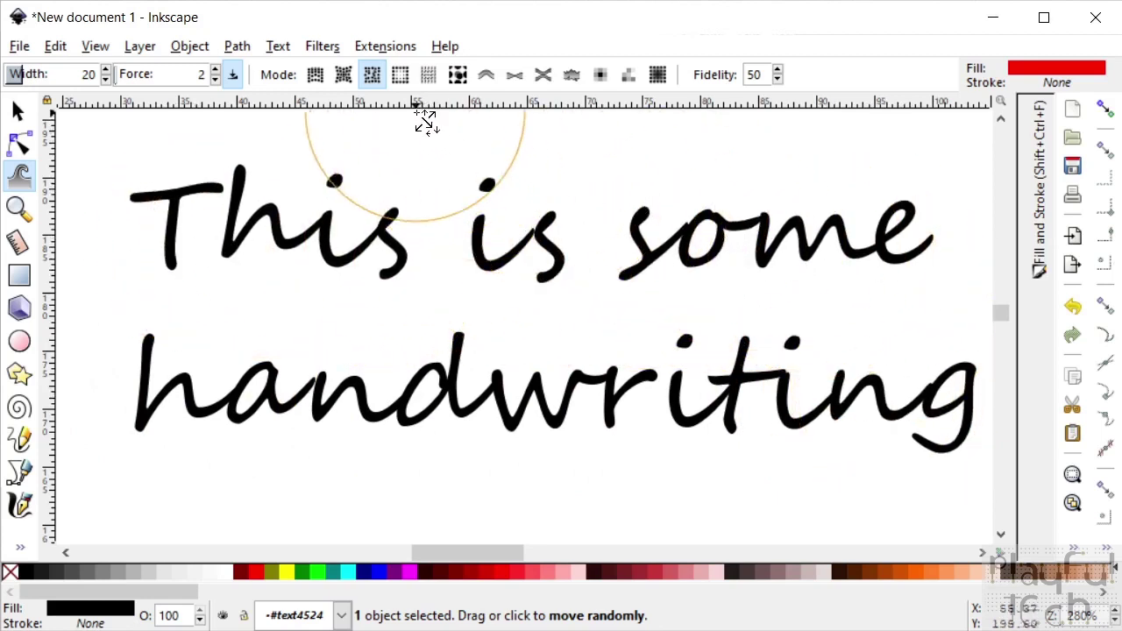
pyautogui.click(428, 80)
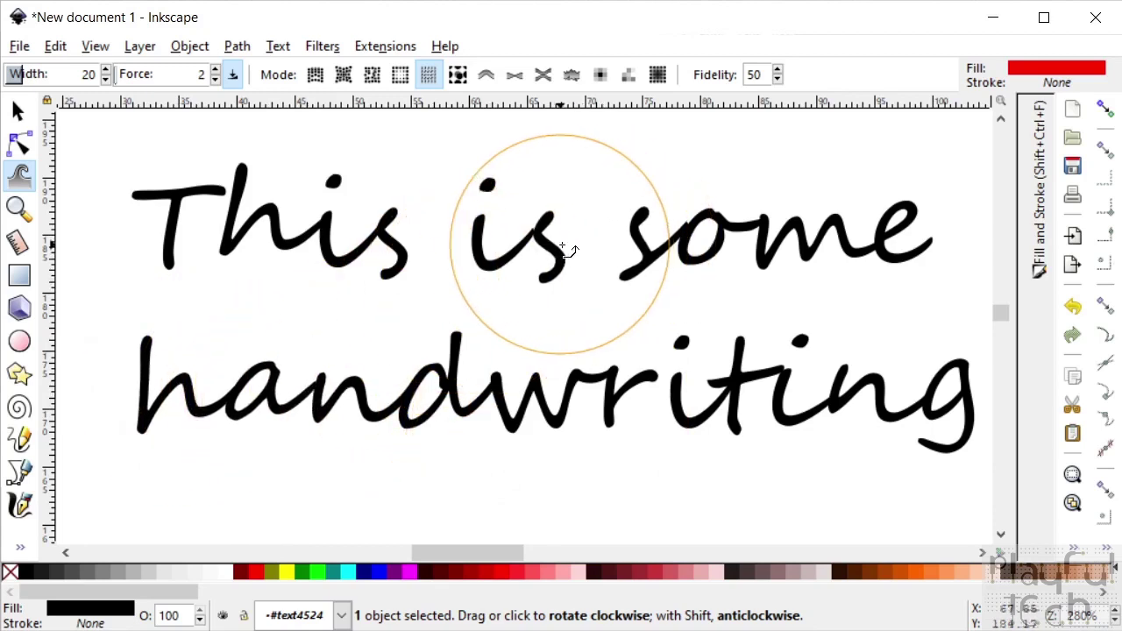
# Rotate the s of 'some' slightly, then set the tweak brush to Shrink and Move randomly.
pyautogui.moveTo(671, 235); pyautogui.dragTo(654, 252)
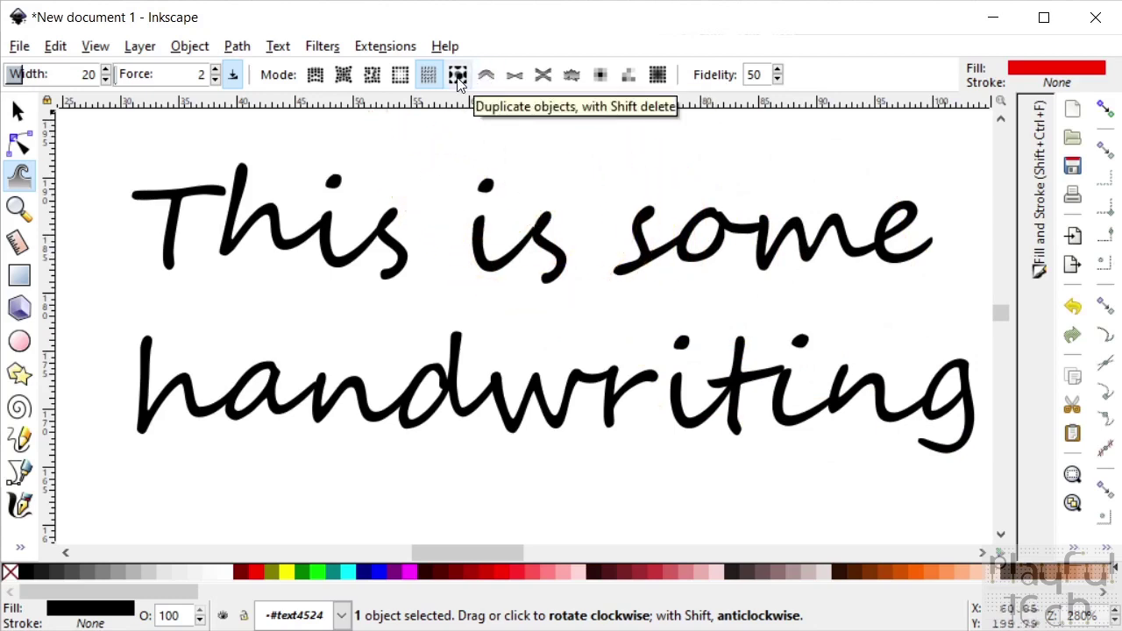
pyautogui.click(404, 78)
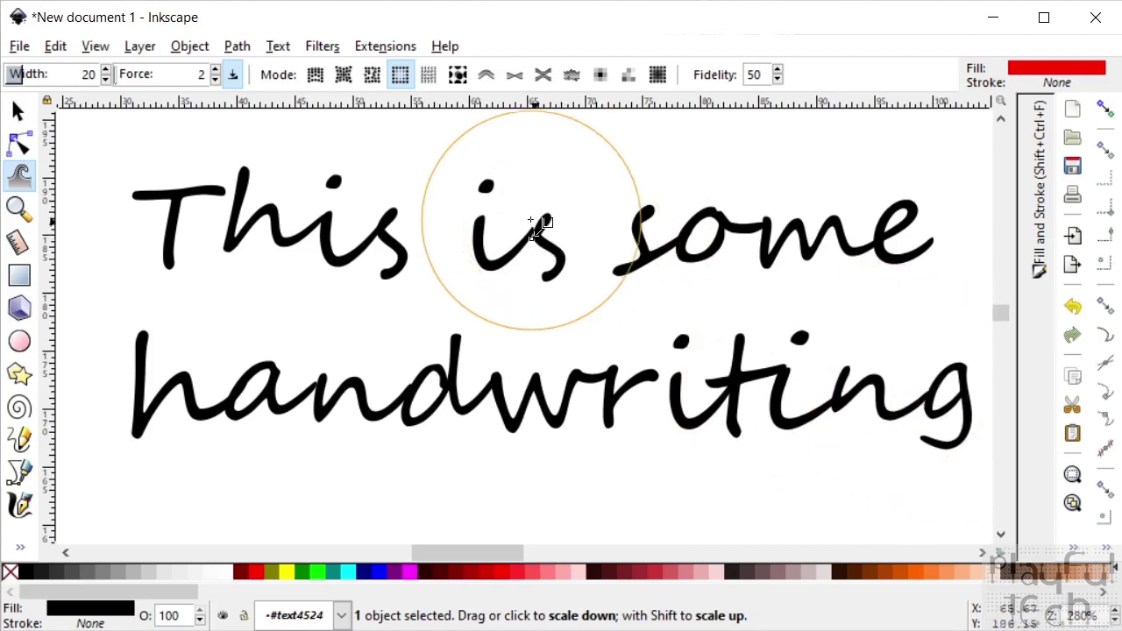
pyautogui.click(368, 75)
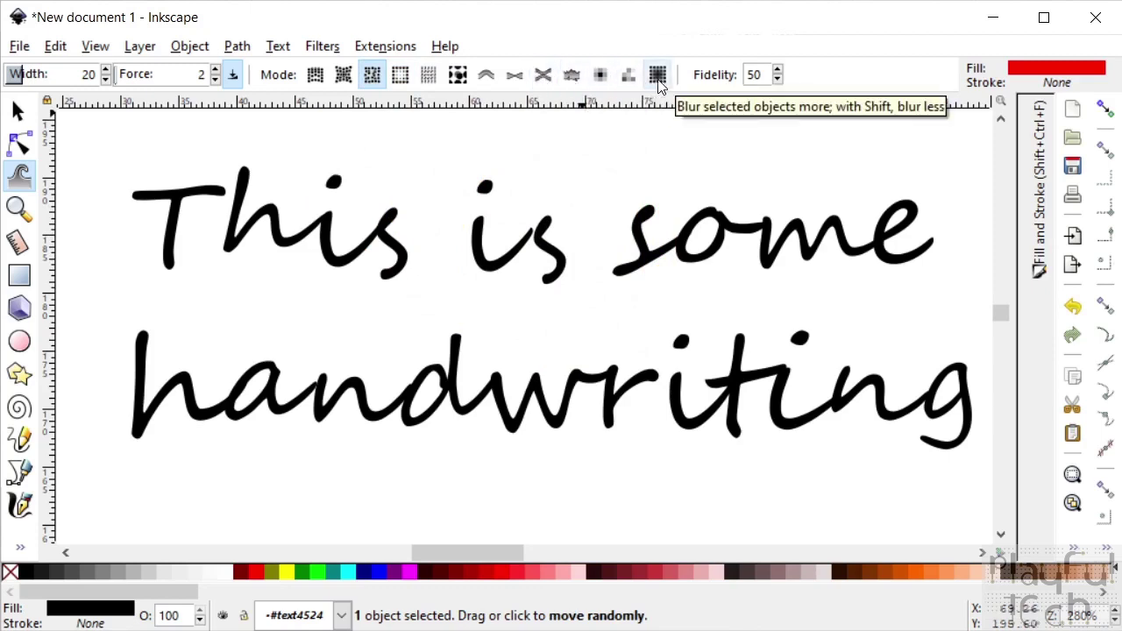
# Node-edit the s and i of 'is', nudging an i stem node and shifting its bottom node right.
pyautogui.click(19, 143)
pyautogui.click(544, 232)
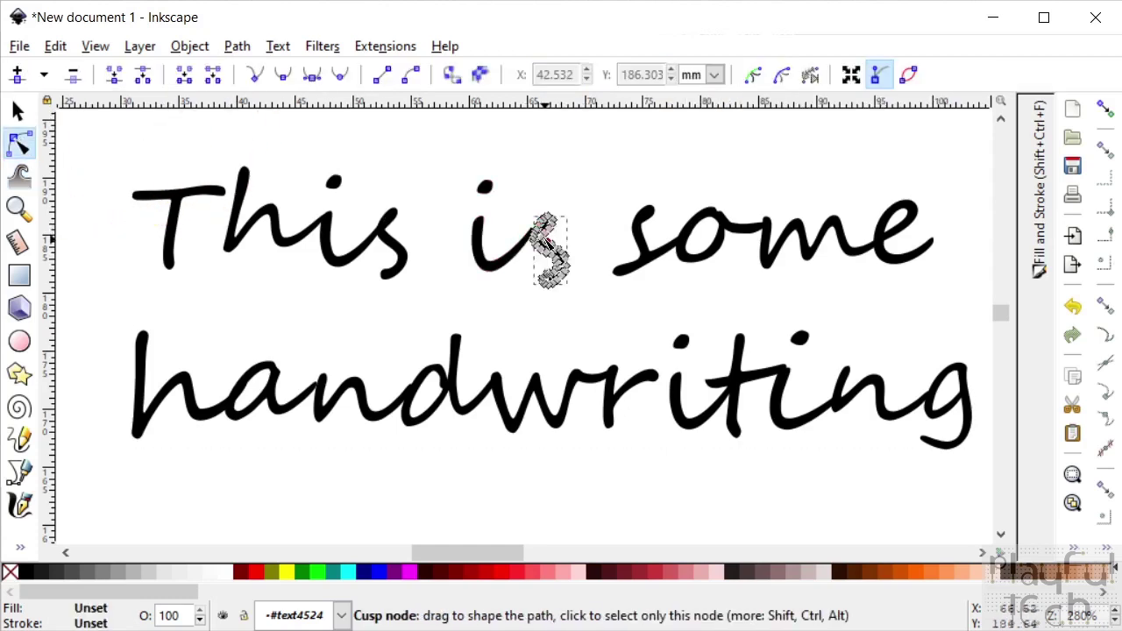
pyautogui.click(555, 184)
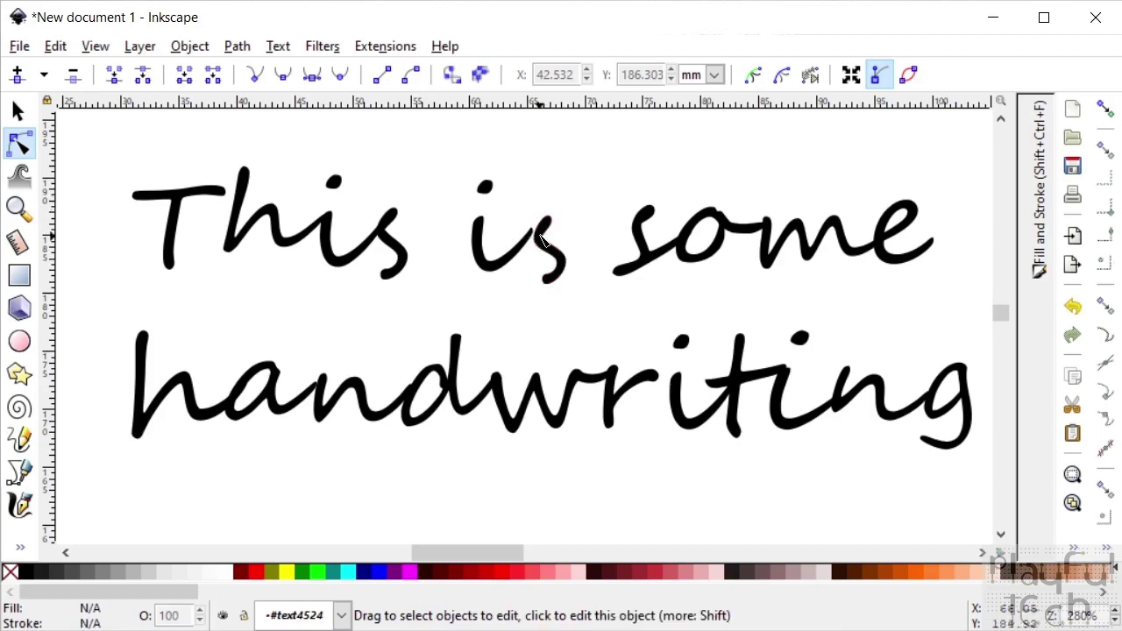
pyautogui.scroll(3, 543, 232)
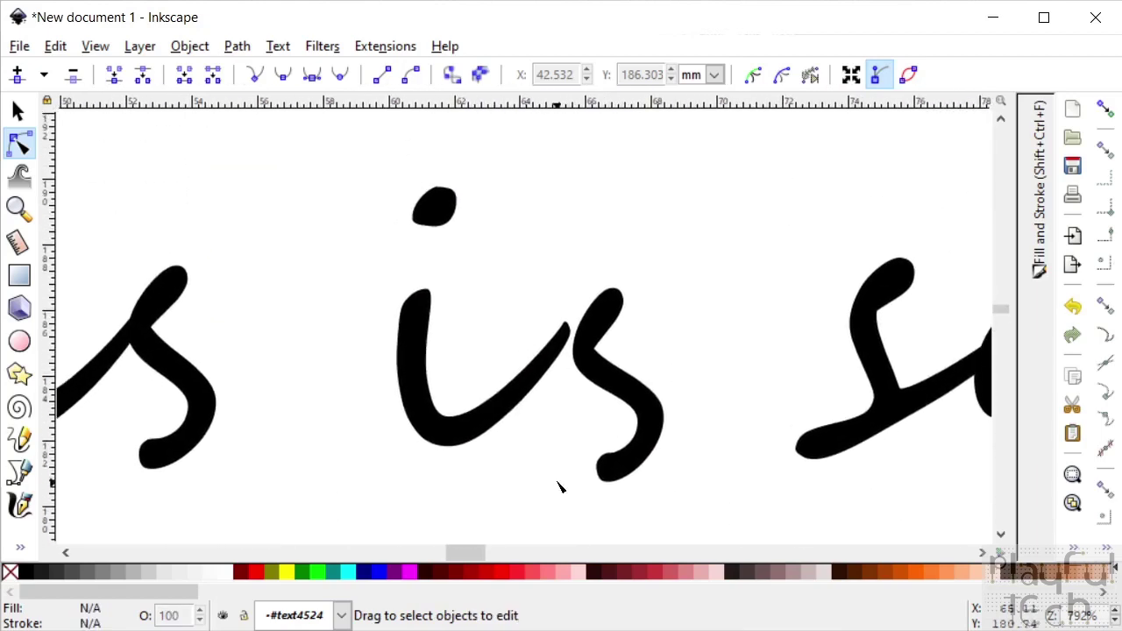
pyautogui.click(601, 338)
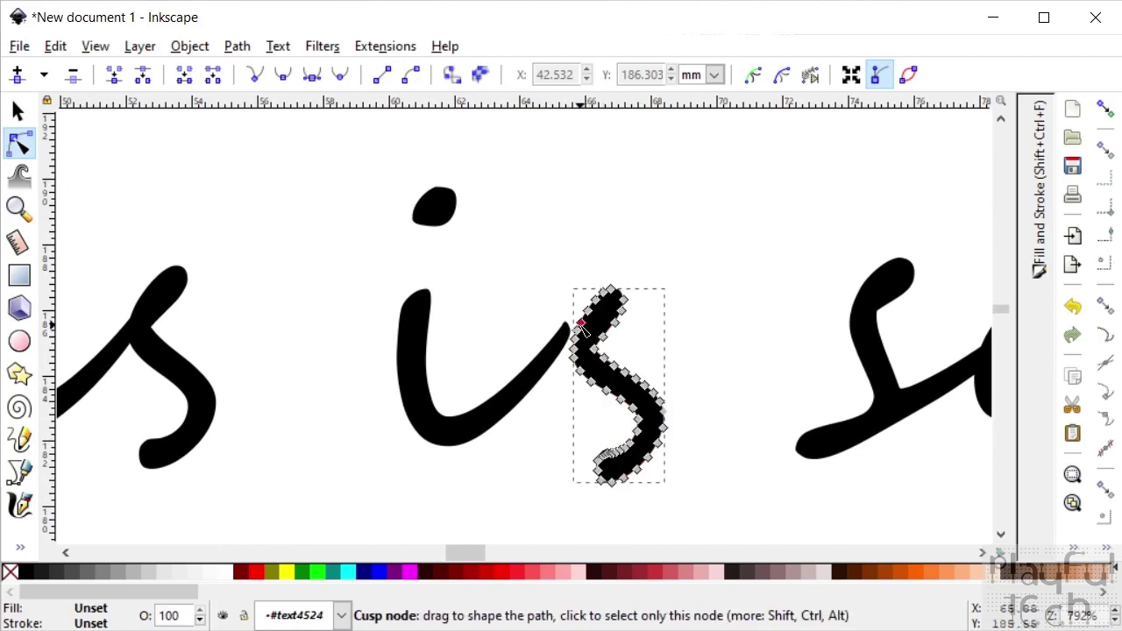
pyautogui.moveTo(537, 261); pyautogui.dragTo(583, 323)
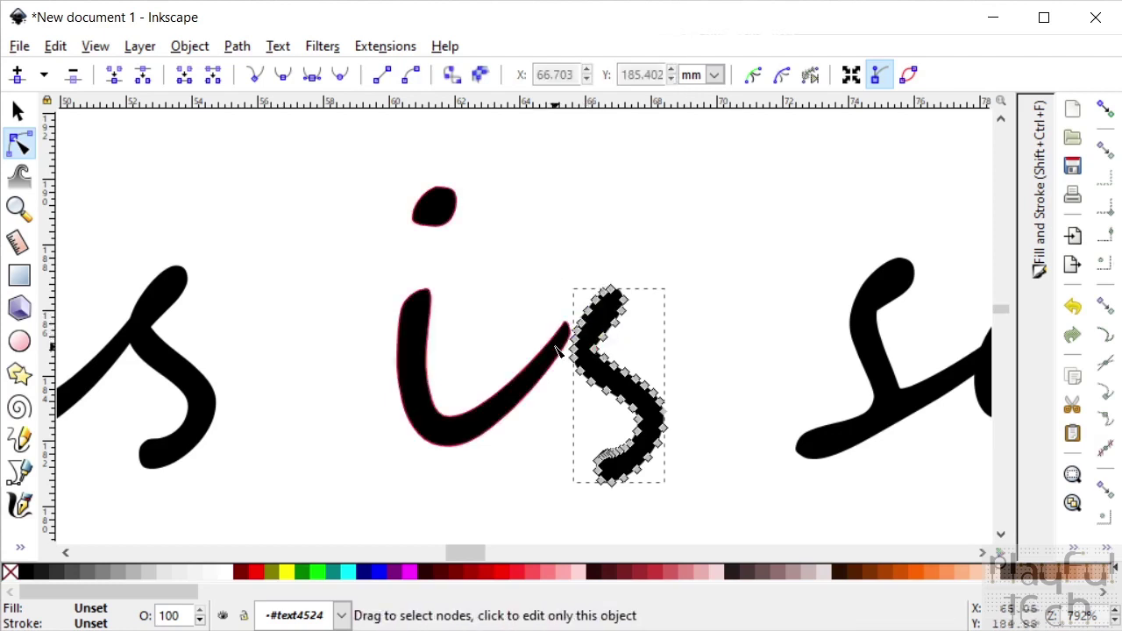
pyautogui.click(433, 339)
pyautogui.moveTo(426, 341); pyautogui.dragTo(430, 382)
pyautogui.moveTo(454, 425); pyautogui.dragTo(462, 425)
# Delete two nodes from the stem of the i in 'is'.
pyautogui.click(494, 397)
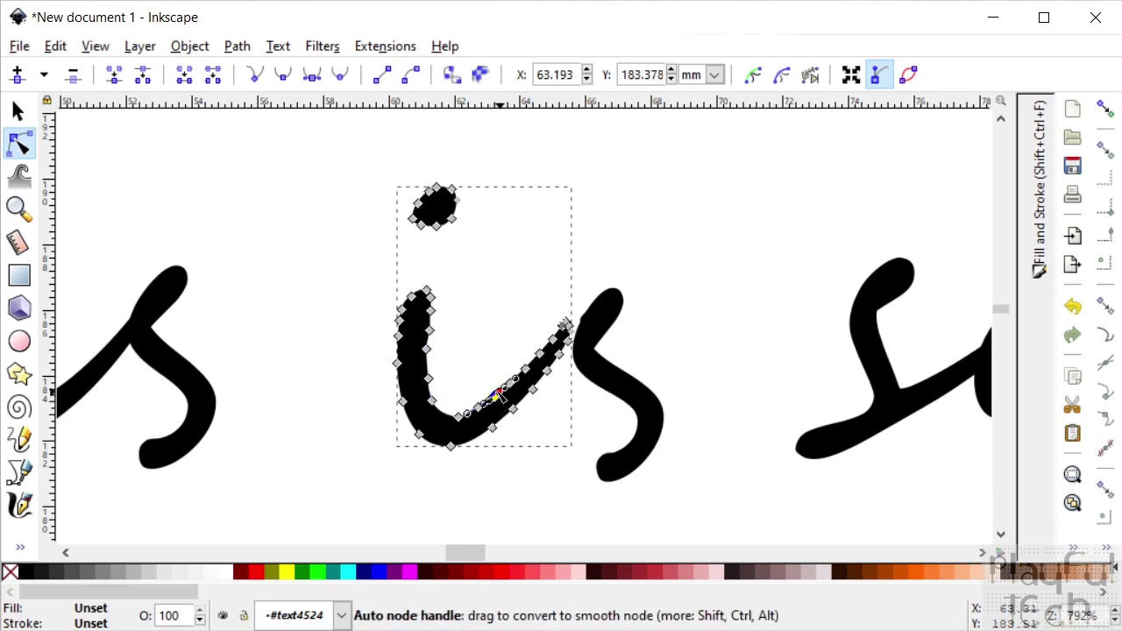
pyautogui.click(431, 332)
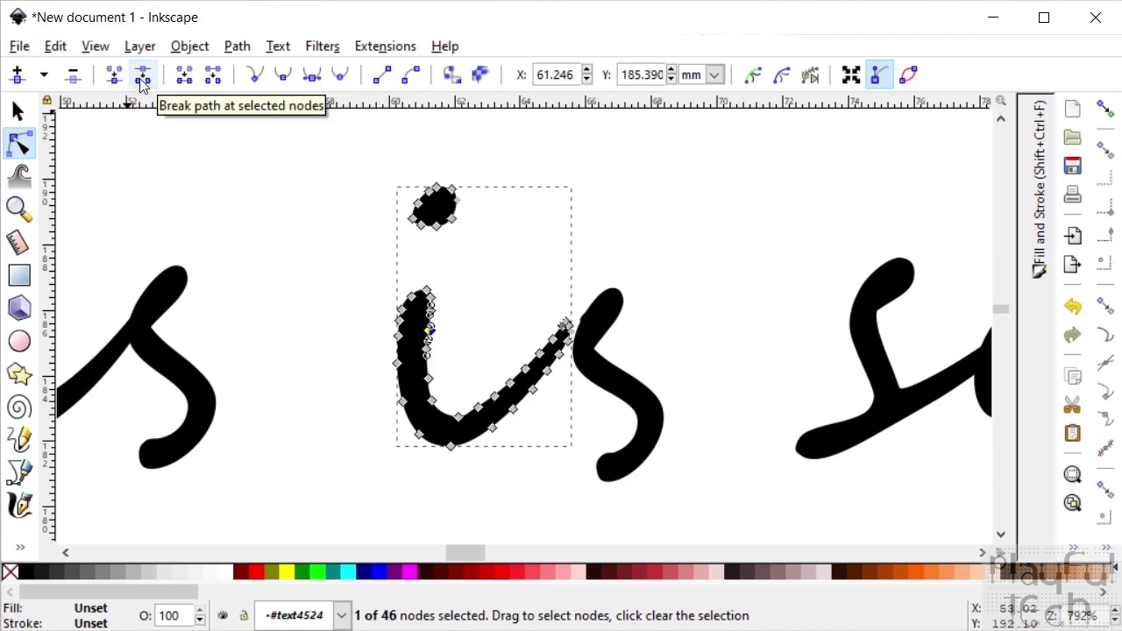
pyautogui.click(75, 83)
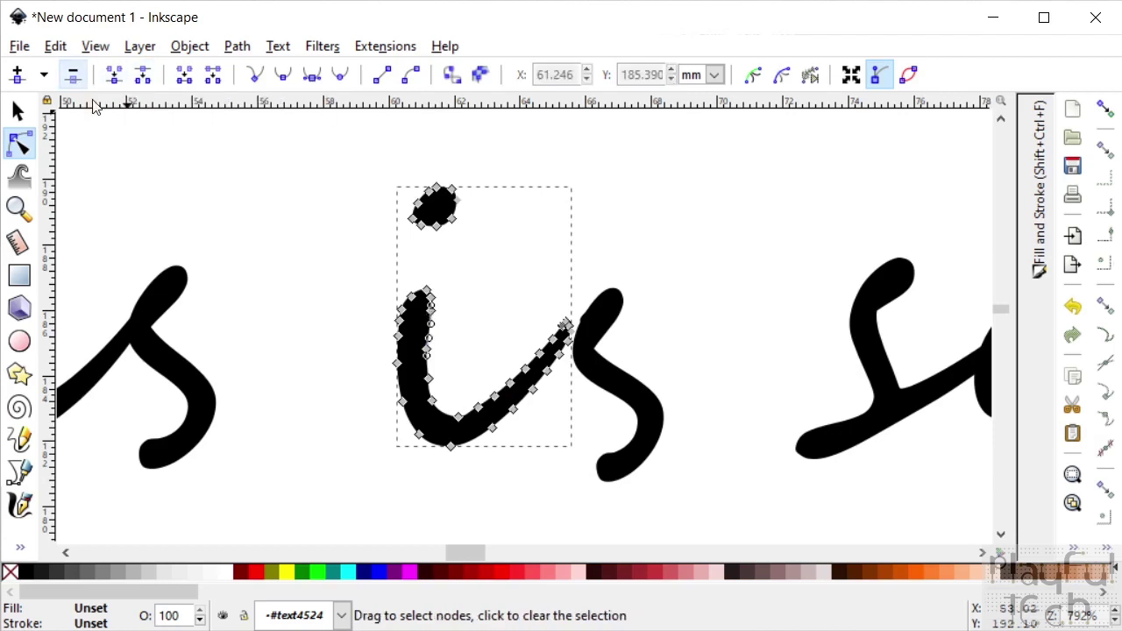
pyautogui.click(396, 363)
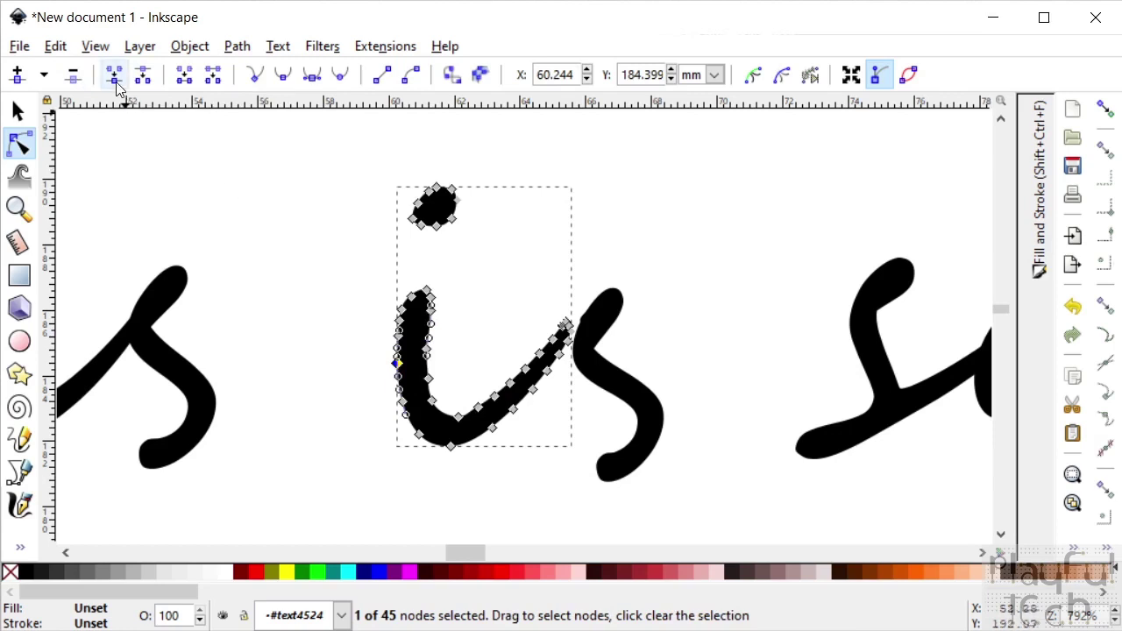
pyautogui.click(75, 83)
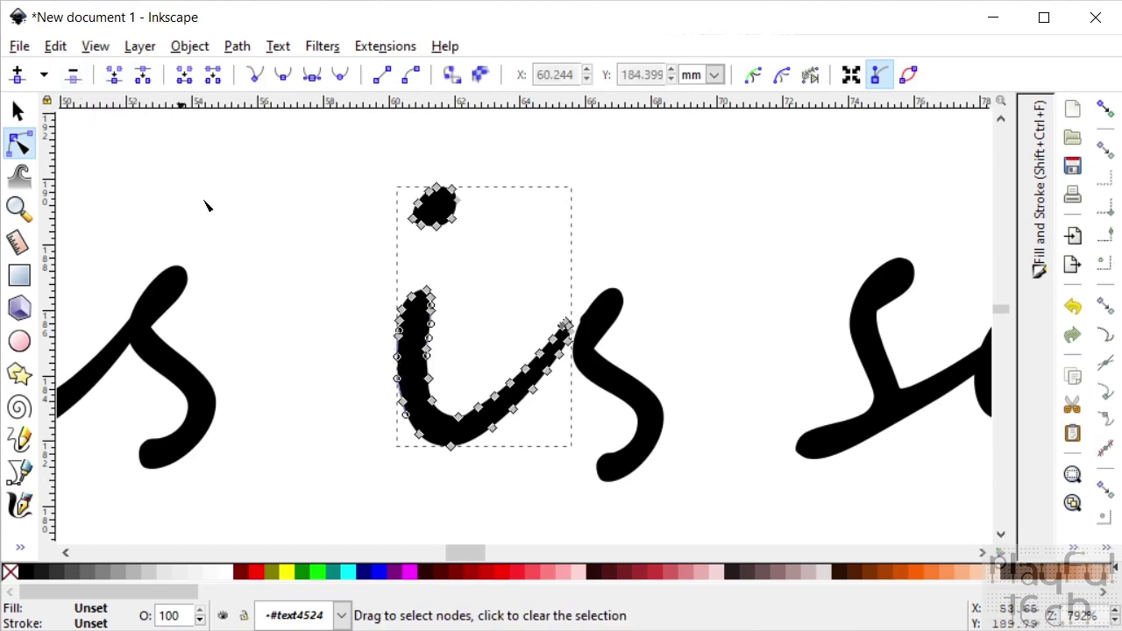
pyautogui.click(510, 382)
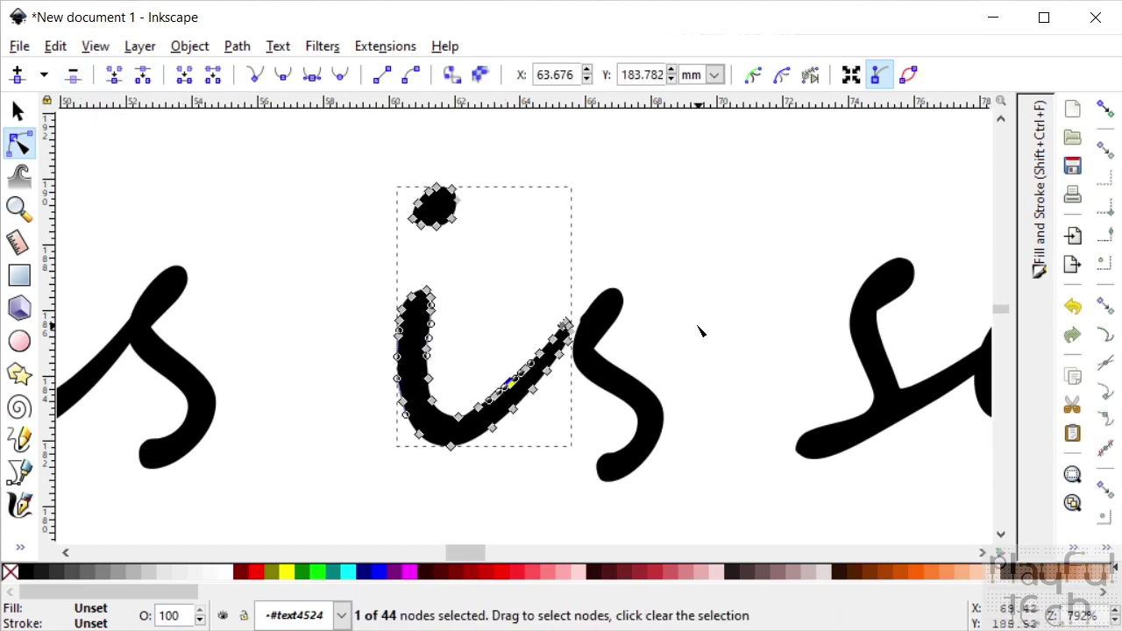
# Pick nodes on the s in 'is' and delete several of them.
pyautogui.click(600, 354)
pyautogui.click(597, 350)
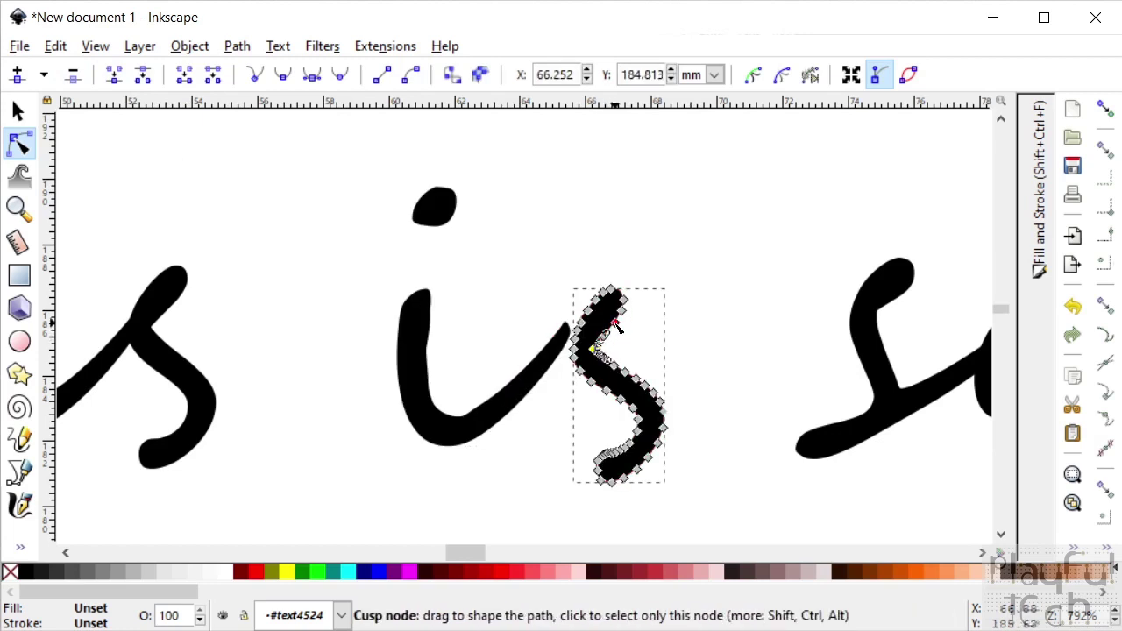
pyautogui.click(615, 319)
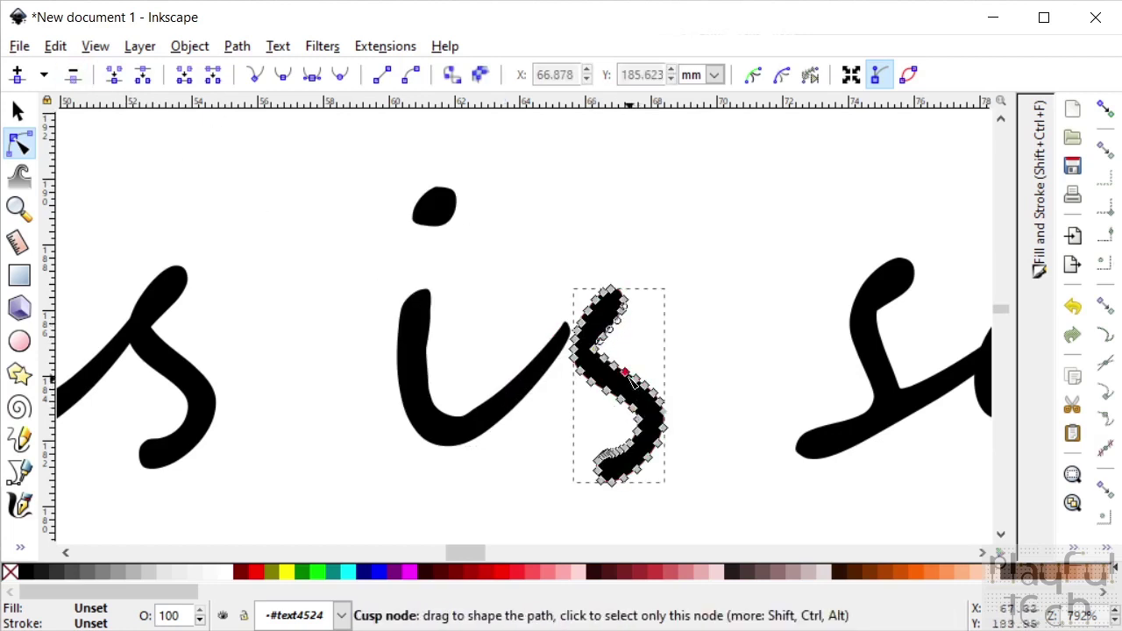
pyautogui.click(626, 371)
pyautogui.click(73, 79)
pyautogui.click(74, 79)
pyautogui.click(74, 77)
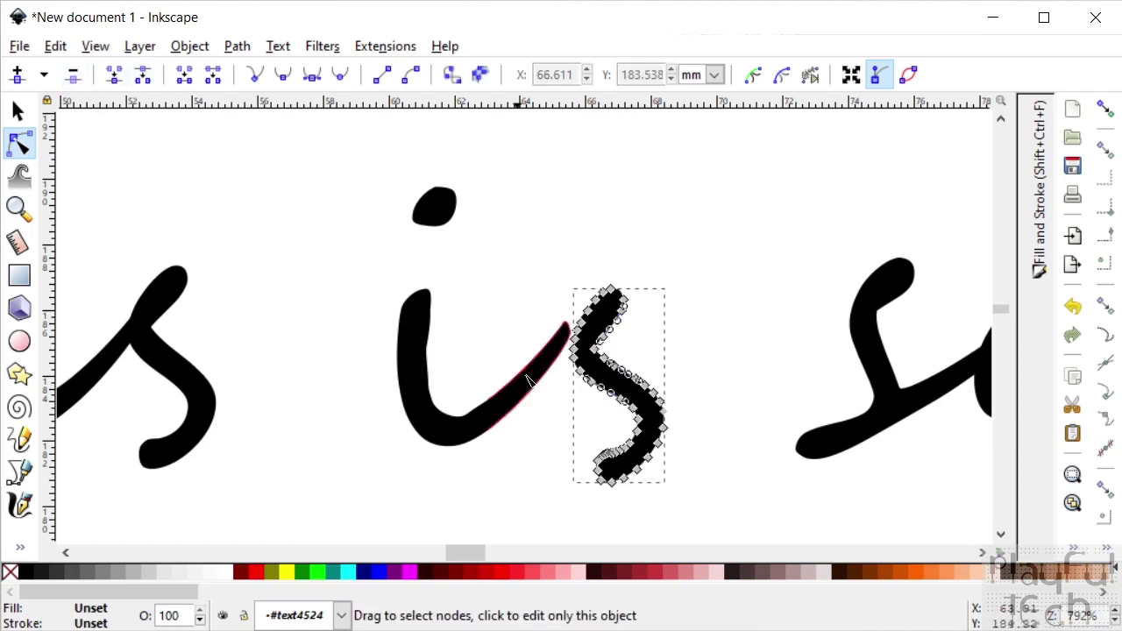
# Remove more nodes from the s's right curve and select nodes near its ends.
pyautogui.click(580, 369)
pyautogui.click(74, 76)
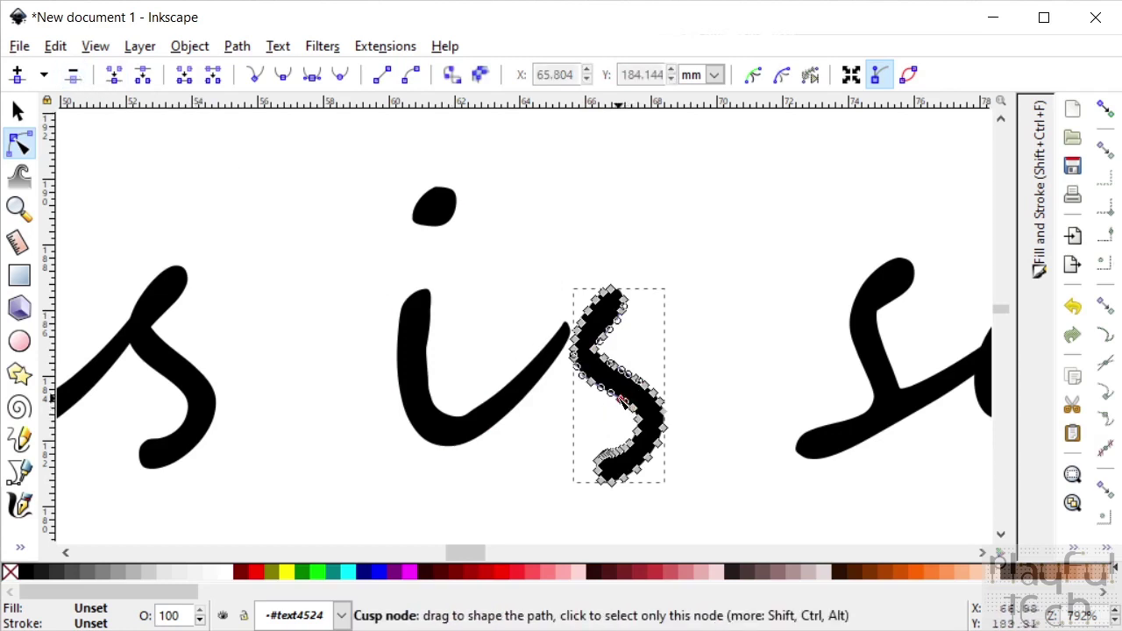
pyautogui.click(619, 401)
pyautogui.click(76, 77)
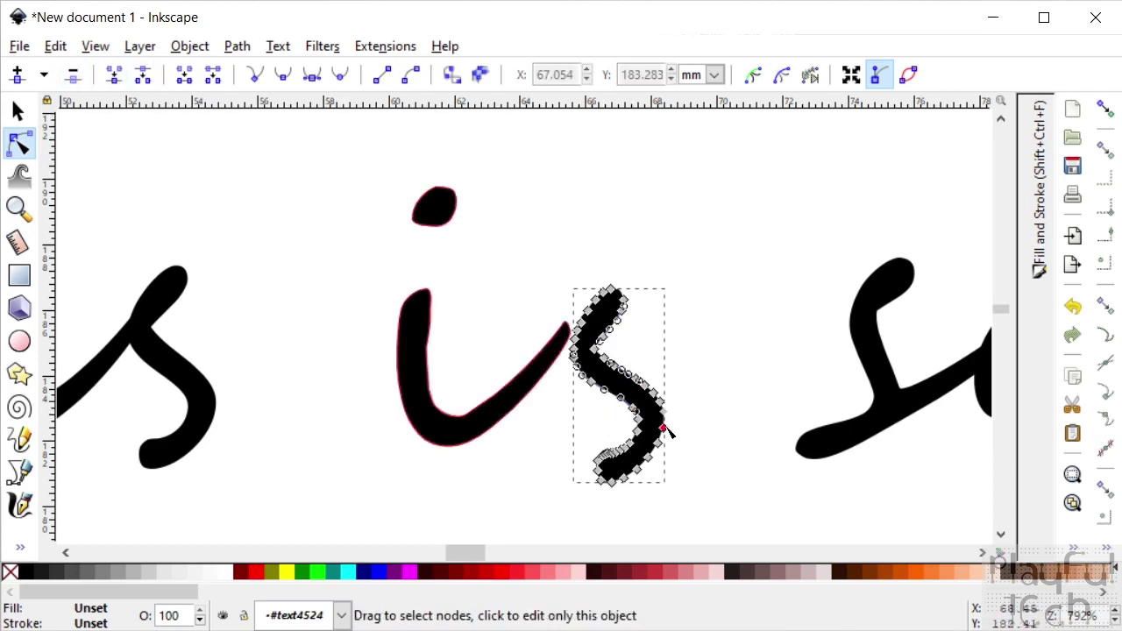
pyautogui.click(660, 444)
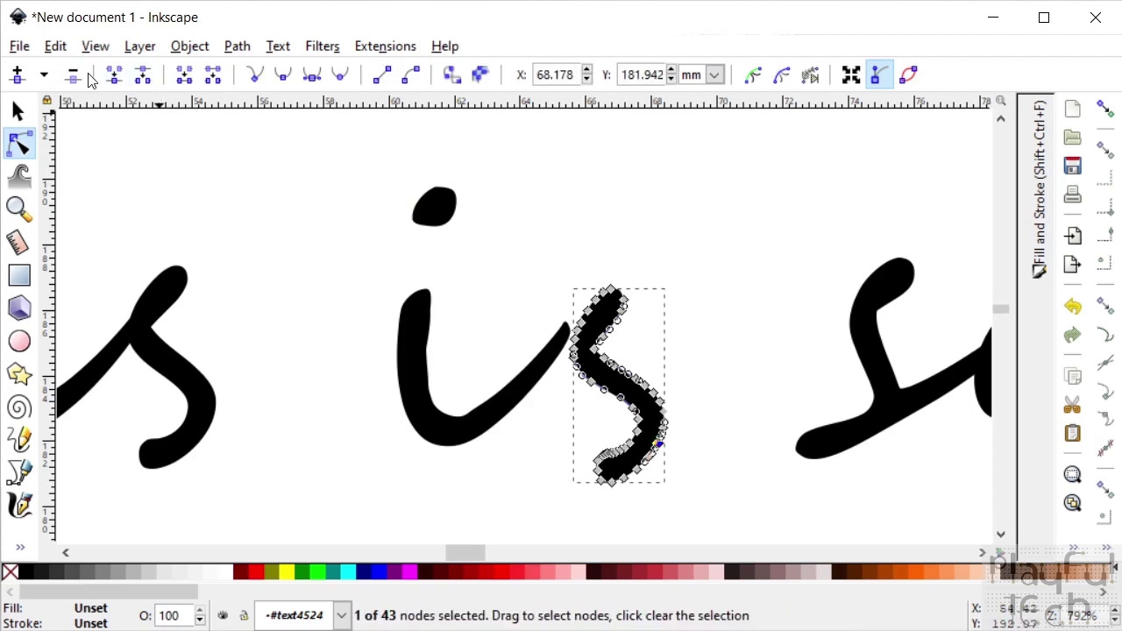
pyautogui.click(582, 323)
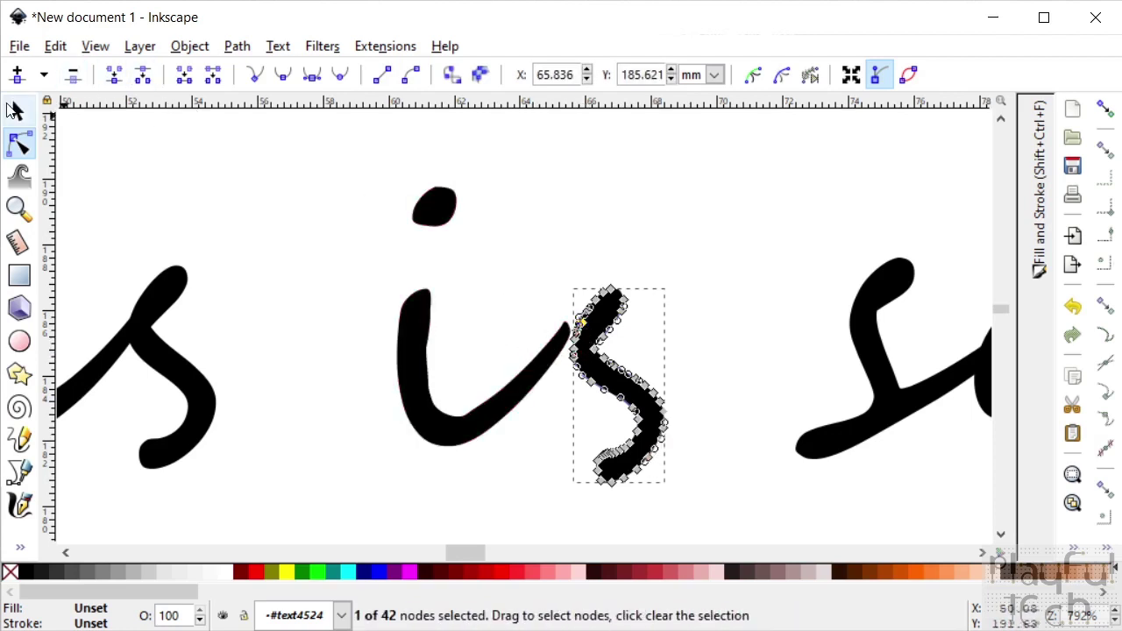
# Select the i of 'is' for node editing and remove a node from its stem.
pyautogui.press('s')
pyautogui.click(418, 387)
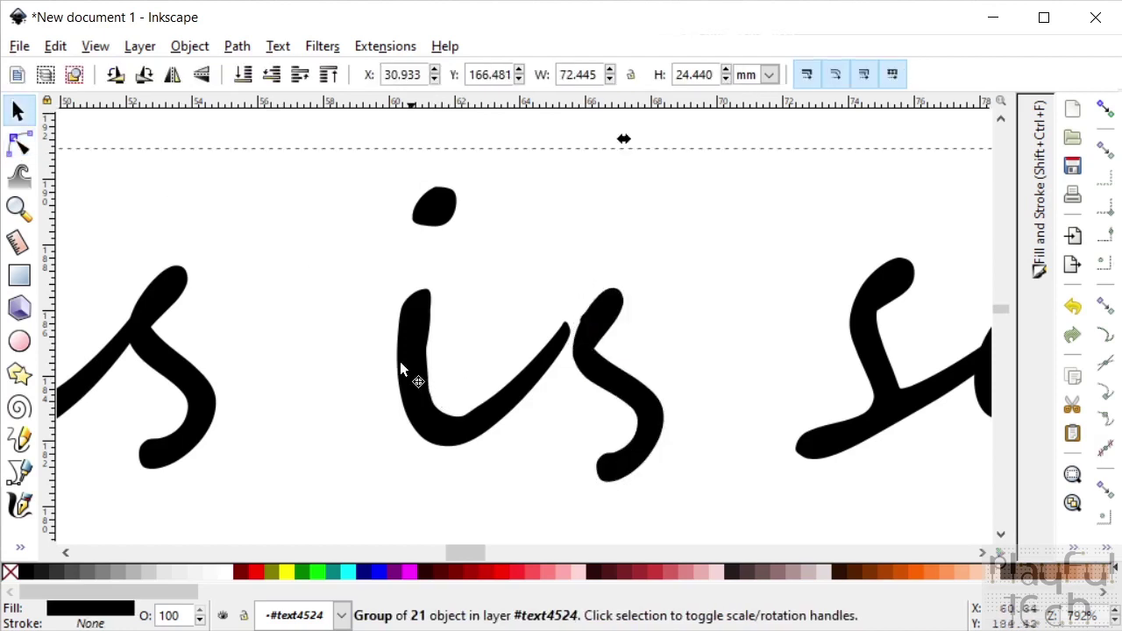
pyautogui.click(19, 142)
pyautogui.click(402, 355)
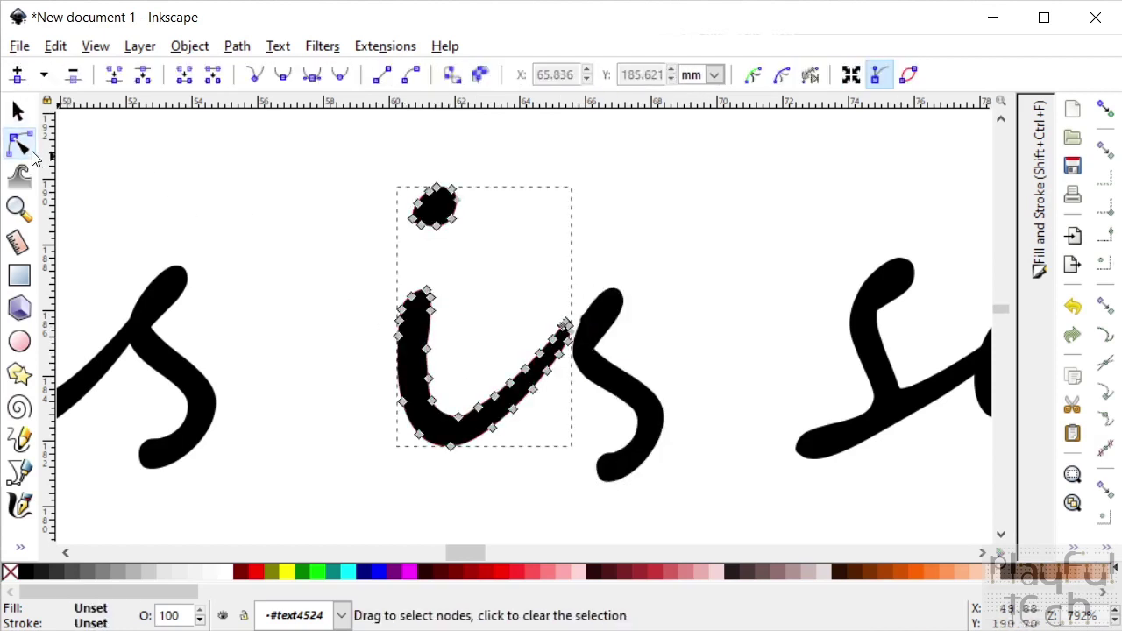
pyautogui.click(430, 313)
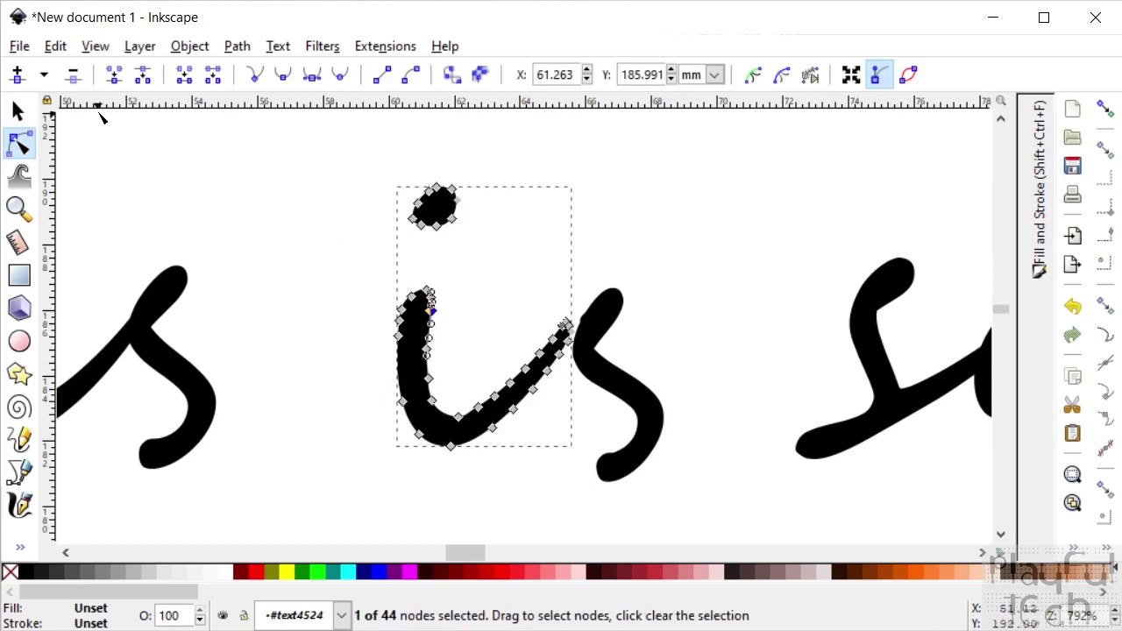
pyautogui.click(433, 402)
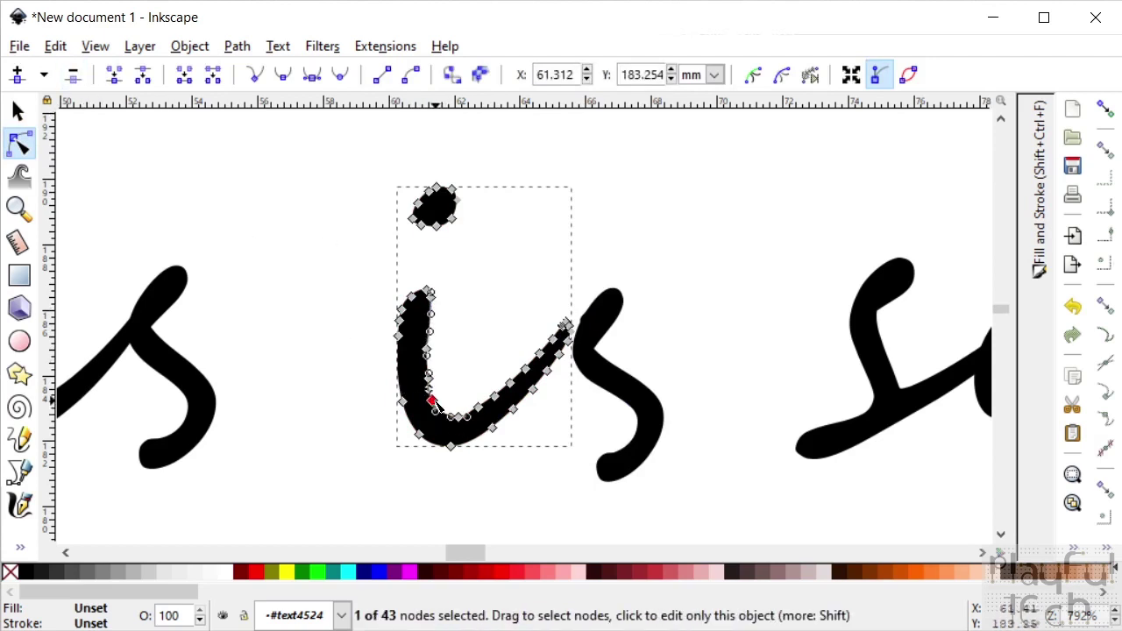
# Shift the i's bottom node up and left to vary its tail curve.
pyautogui.click(513, 409)
pyautogui.click(525, 383)
pyautogui.click(546, 383)
pyautogui.click(552, 365)
pyautogui.click(548, 371)
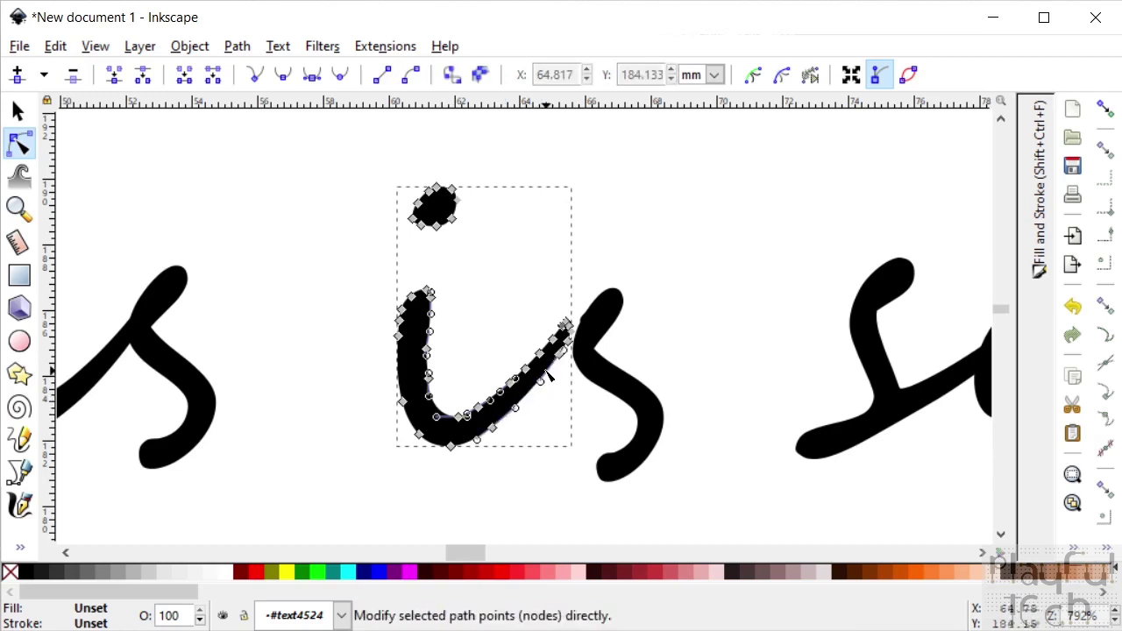
pyautogui.moveTo(454, 450); pyautogui.dragTo(402, 387)
# Select nodes on the i's dot to reshape it.
pyautogui.click(434, 226)
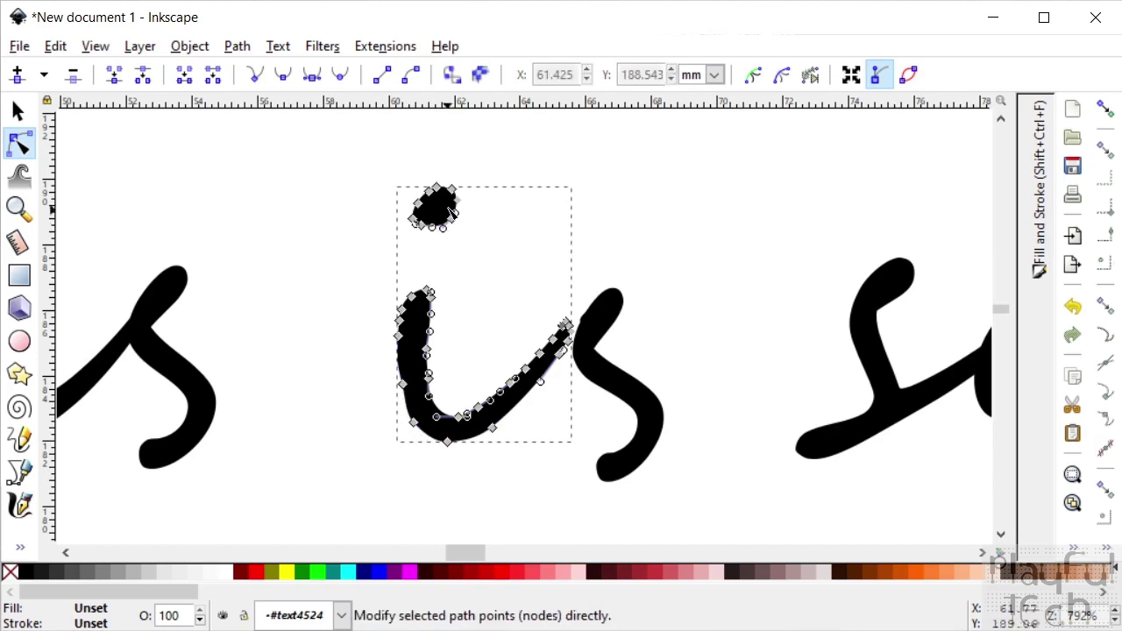
pyautogui.click(430, 191)
pyautogui.click(430, 192)
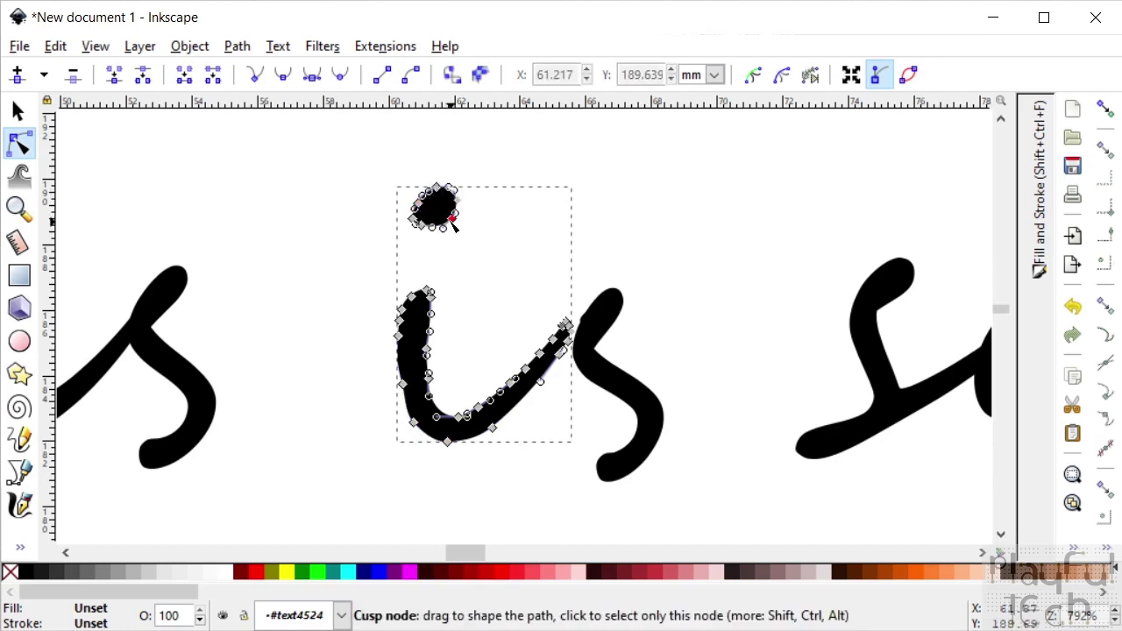
pyautogui.click(453, 217)
# Open the o, s and m of 'some' for node editing.
pyautogui.hscroll(10, 549, 271)
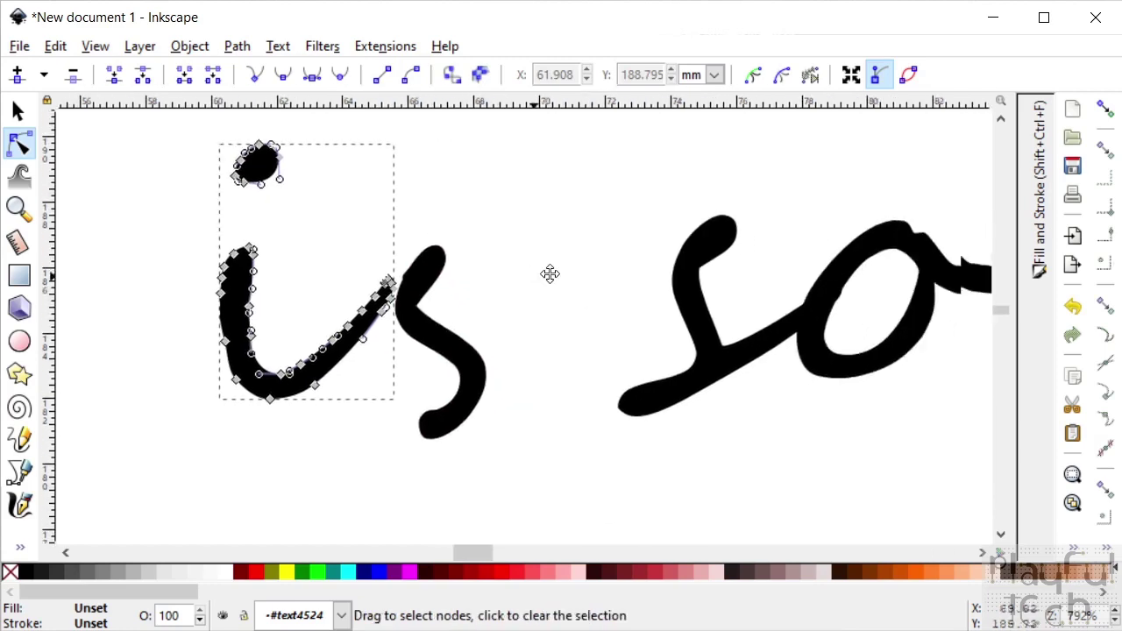
pyautogui.click(633, 275)
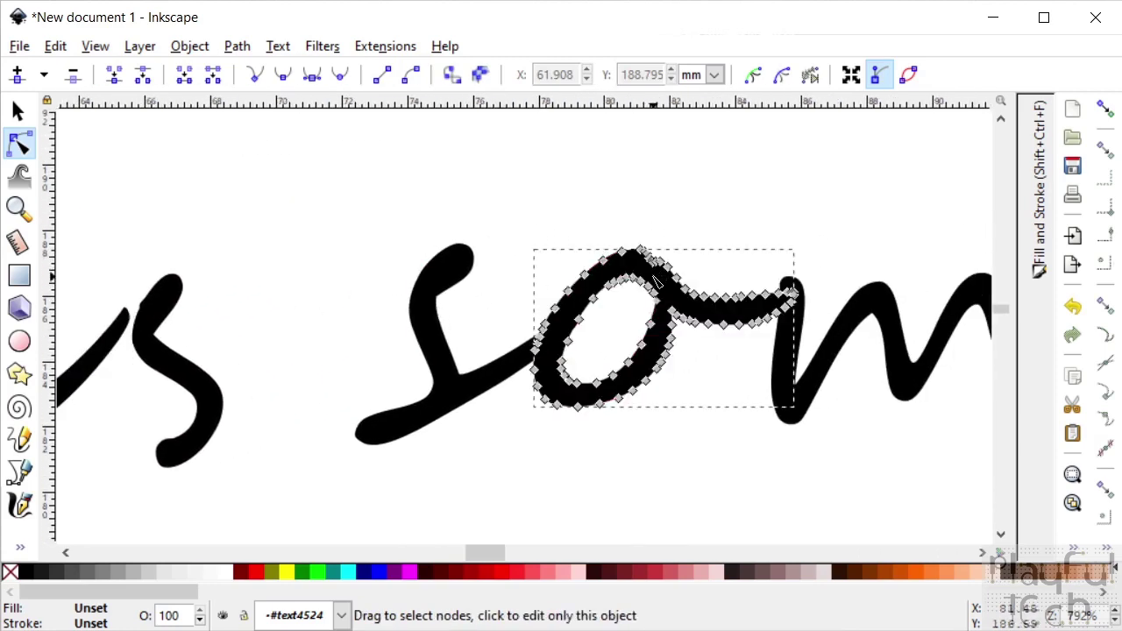
pyautogui.scroll(1, 658, 427)
pyautogui.click(471, 446)
pyautogui.hscroll(6, 730, 391)
pyautogui.click(731, 390)
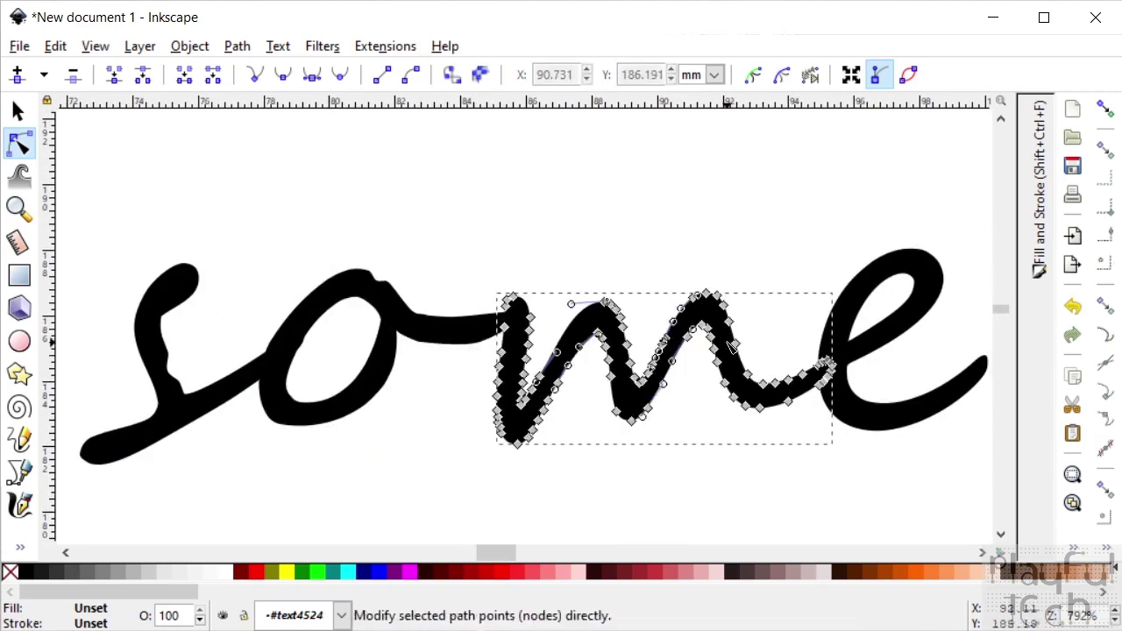
pyautogui.scroll(-5, 730, 390)
# Open the w, n and h of 'handwriting' for node editing and pick a node on the h.
pyautogui.click(313, 377)
pyautogui.hscroll(-10, 421, 350)
pyautogui.click(421, 351)
pyautogui.hscroll(-8, 343, 421)
pyautogui.click(343, 421)
pyautogui.hscroll(-9, 325, 340)
pyautogui.click(324, 341)
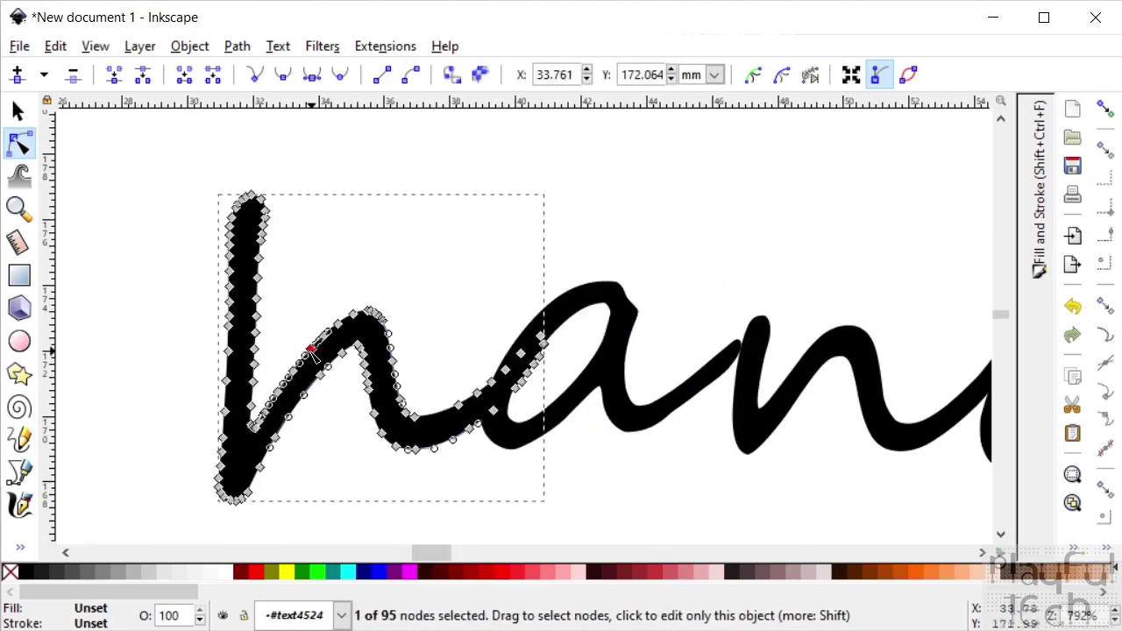
pyautogui.scroll(5, 325, 340)
# Inspect the nodes of the T, i and s in 'This' and the i and s in 'is'.
pyautogui.click(453, 296)
pyautogui.hscroll(4, 454, 296)
pyautogui.click(579, 360)
pyautogui.click(727, 321)
pyautogui.hscroll(2, 727, 321)
pyautogui.click(465, 377)
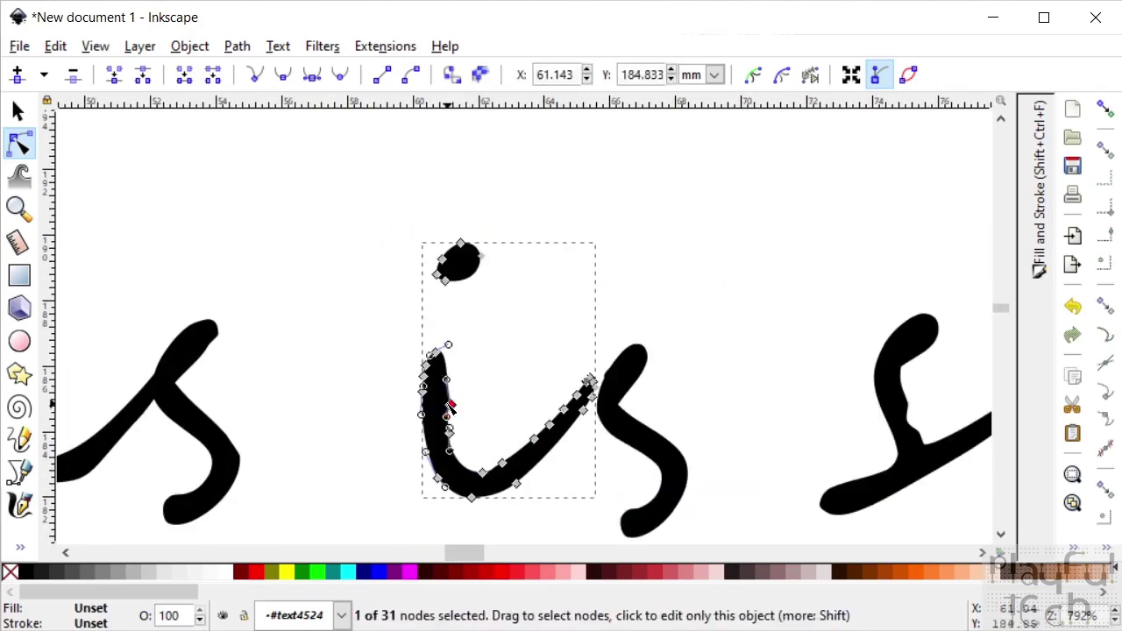
pyautogui.click(640, 412)
pyautogui.scroll(-3, 693, 368)
# Open the e of 'some' and the n and r of 'handwriting' for node editing.
pyautogui.press('w')
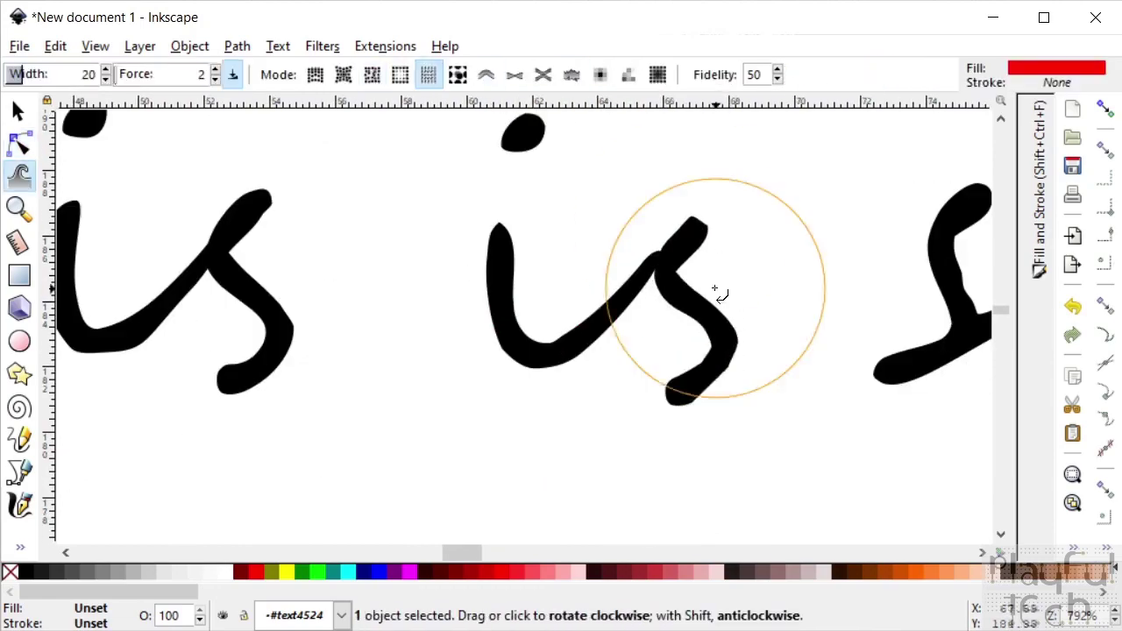
pyautogui.press('s')
pyautogui.scroll(-5, 676, 301)
pyautogui.click(676, 301)
pyautogui.scroll(-5, 676, 521)
pyautogui.click(543, 342)
pyautogui.doubleClick(684, 333)
pyautogui.press('s')
# Select the i, n and g of 'writing' for node editing.
pyautogui.click(539, 206)
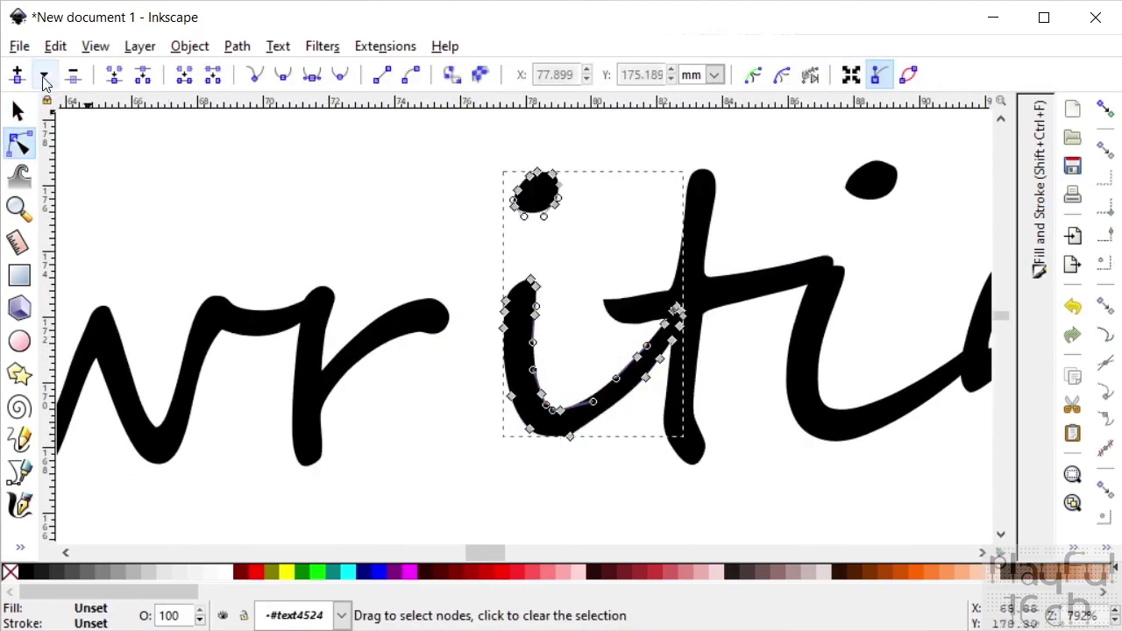
pyautogui.hscroll(5, 538, 206)
pyautogui.doubleClick(538, 206)
pyautogui.click(640, 351)
pyautogui.hscroll(2, 640, 351)
pyautogui.click(790, 368)
pyautogui.press('s')
pyautogui.hscroll(-15, 699, 256)
# Node-edit the m and e of 'some' again, selecting a group of the e's nodes.
pyautogui.doubleClick(376, 276)
pyautogui.hscroll(5, 427, 351)
pyautogui.click(427, 350)
pyautogui.hscroll(5, 691, 413)
pyautogui.click(692, 413)
pyautogui.hscroll(3, 579, 403)
pyautogui.click(579, 403)
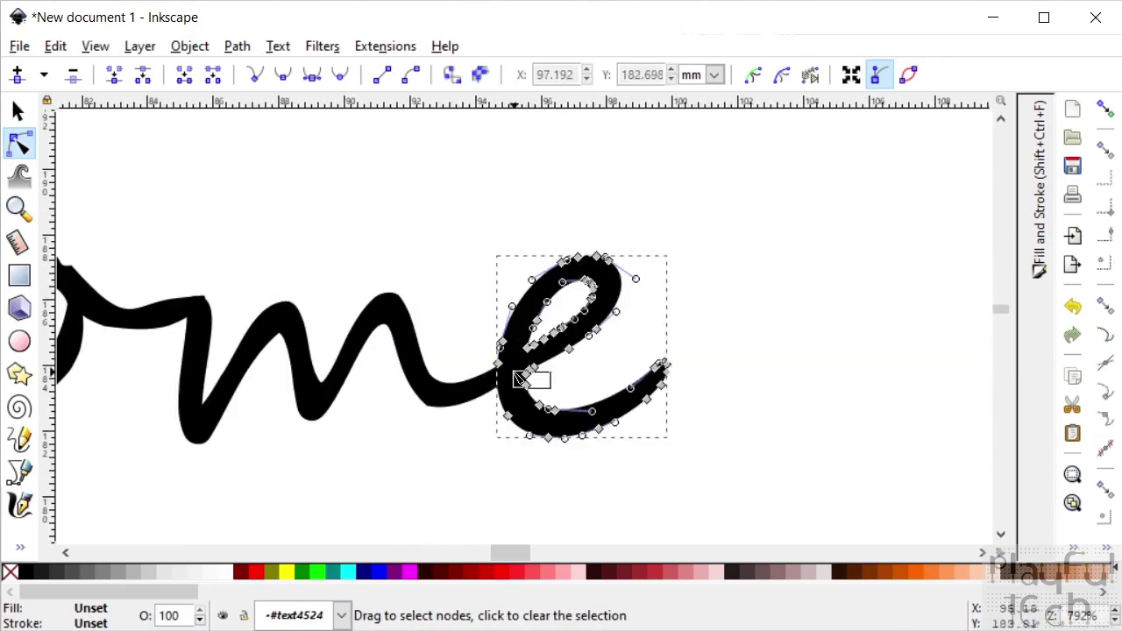
pyautogui.hscroll(5, 537, 462)
# Open the a of 'hand' and the w, i and n of 'writing' for node editing.
pyautogui.click(641, 421)
pyautogui.hscroll(3, 641, 421)
pyautogui.click(477, 356)
pyautogui.hscroll(3, 477, 356)
pyautogui.click(571, 314)
pyautogui.hscroll(3, 571, 313)
pyautogui.click(649, 277)
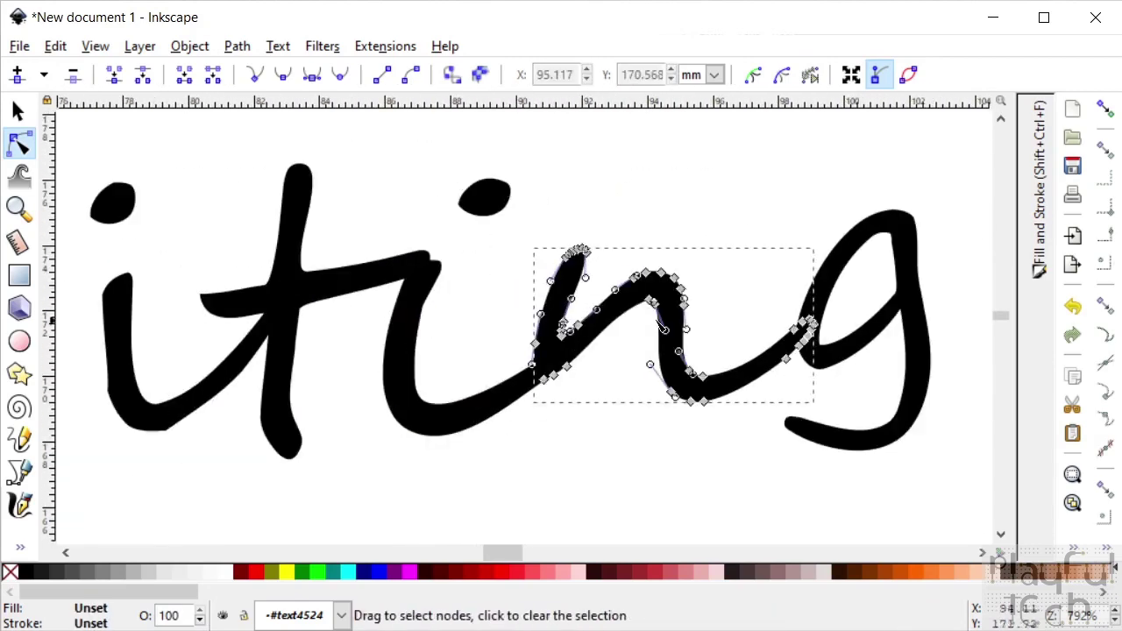
# Shift a node and bend out the lower curve of the s in 'is'.
pyautogui.scroll(-10, 648, 277)
pyautogui.scroll(10, 526, 276)
pyautogui.moveTo(594, 371); pyautogui.dragTo(597, 368)
pyautogui.scroll(3, 596, 368)
pyautogui.moveTo(818, 374); pyautogui.dragTo(792, 386)
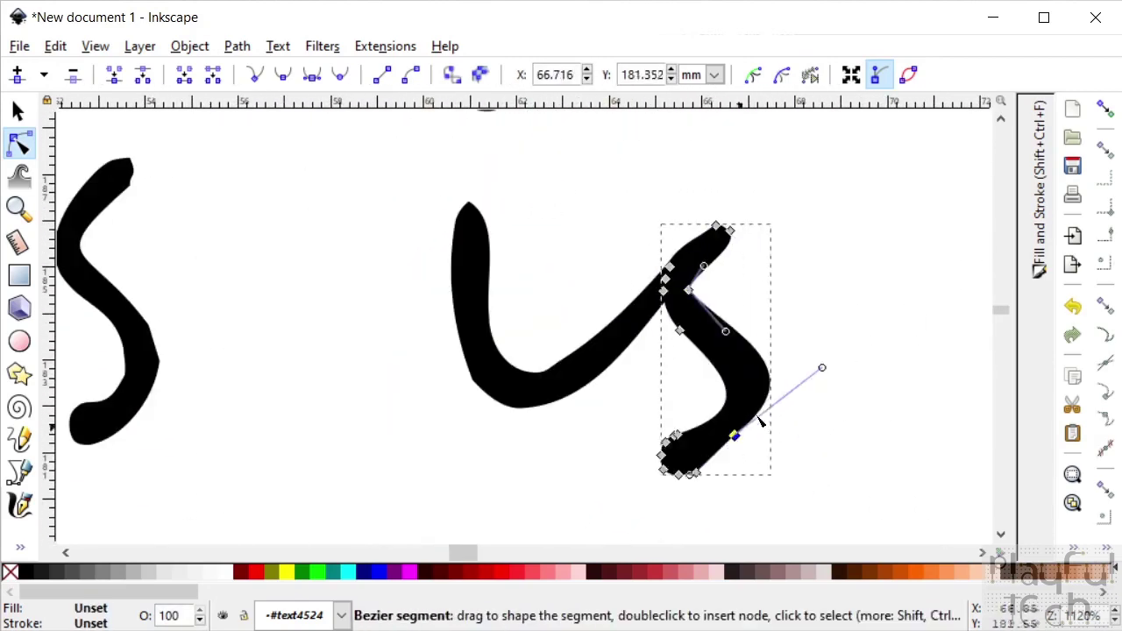
# Open the o and m of 'some' for node editing.
pyautogui.hscroll(5, 827, 421)
pyautogui.click(640, 313)
pyautogui.hscroll(6, 639, 314)
pyautogui.click(603, 398)
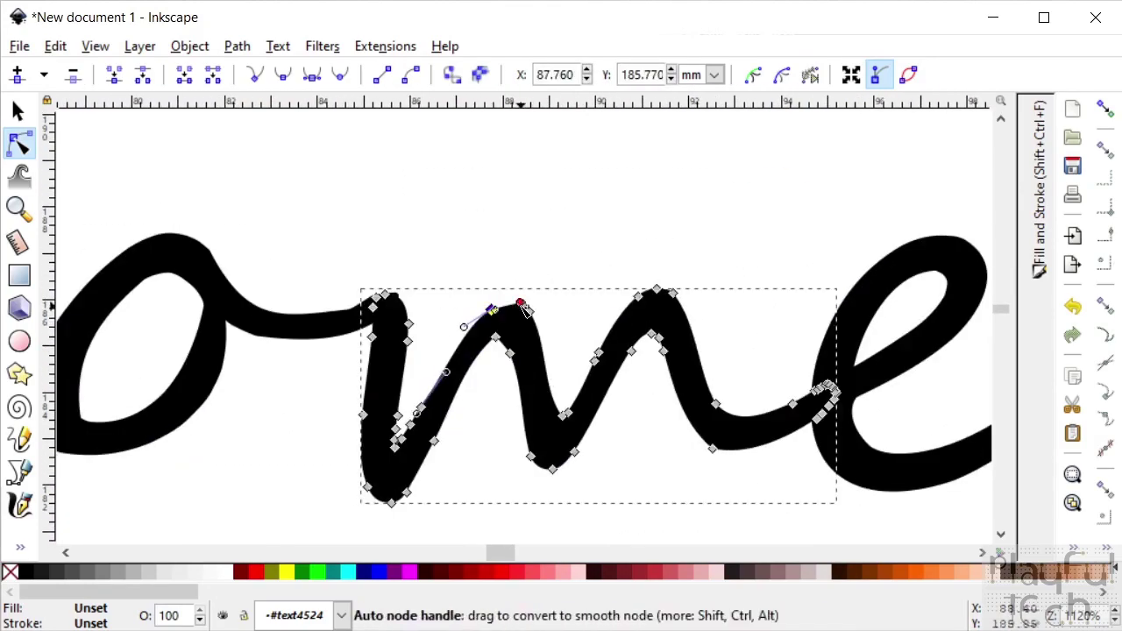
pyautogui.scroll(-10, 603, 397)
pyautogui.scroll(9, 501, 401)
# Open the a and d of 'hand' and move a node on the d slightly.
pyautogui.click(434, 350)
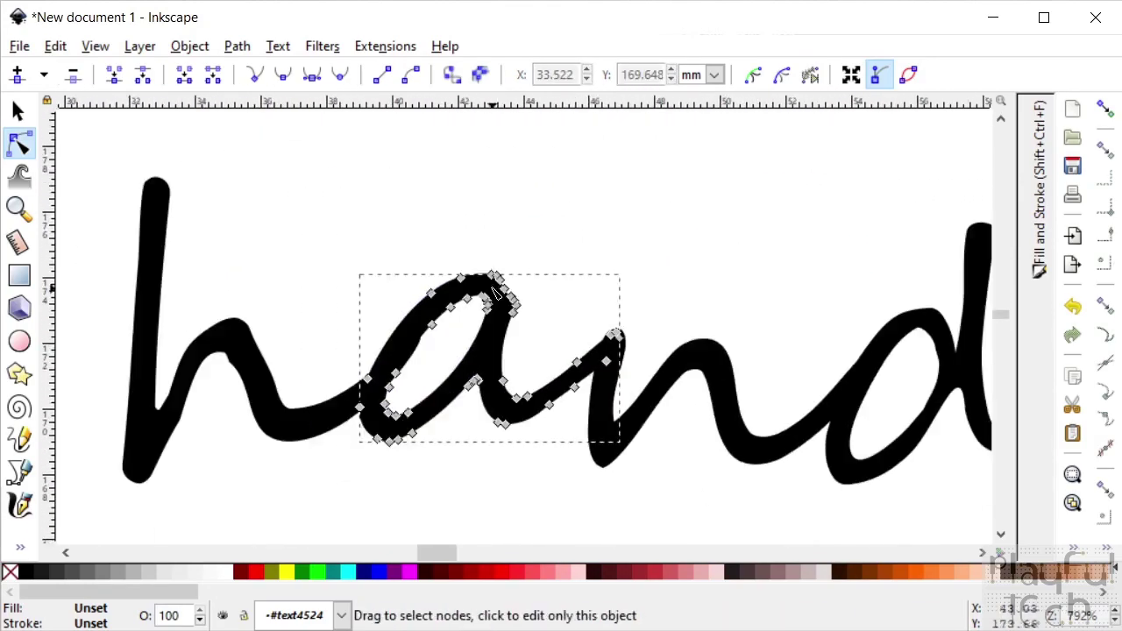
pyautogui.hscroll(10, 549, 259)
pyautogui.click(369, 439)
pyautogui.hscroll(-8, 313, 476)
pyautogui.moveTo(727, 377); pyautogui.dragTo(732, 374)
pyautogui.scroll(-3, 430, 292)
pyautogui.click(430, 292)
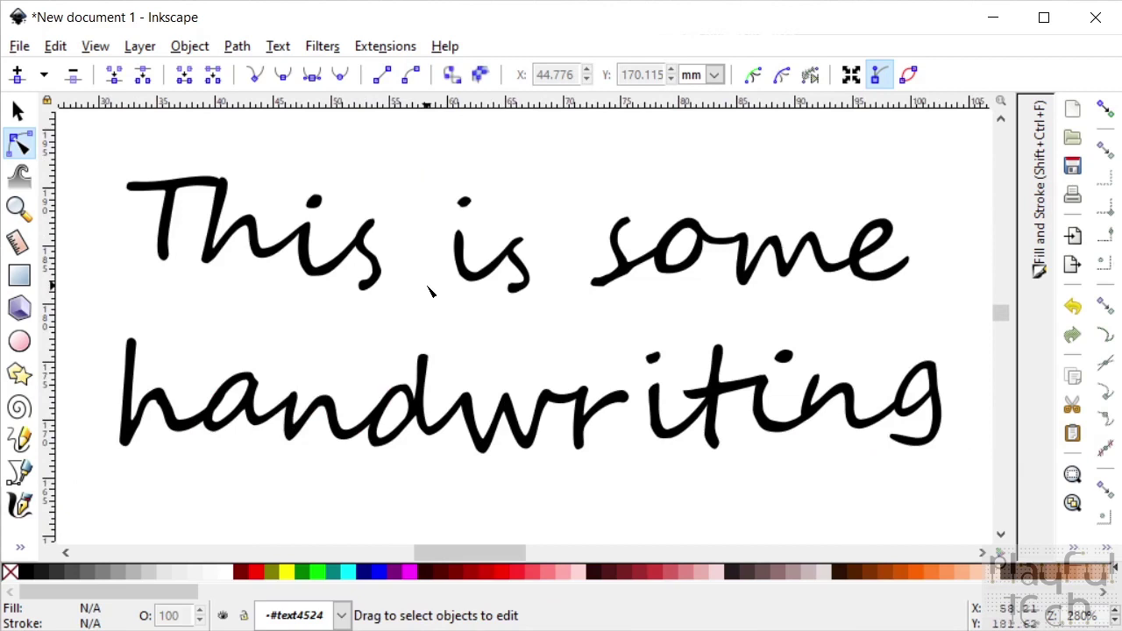